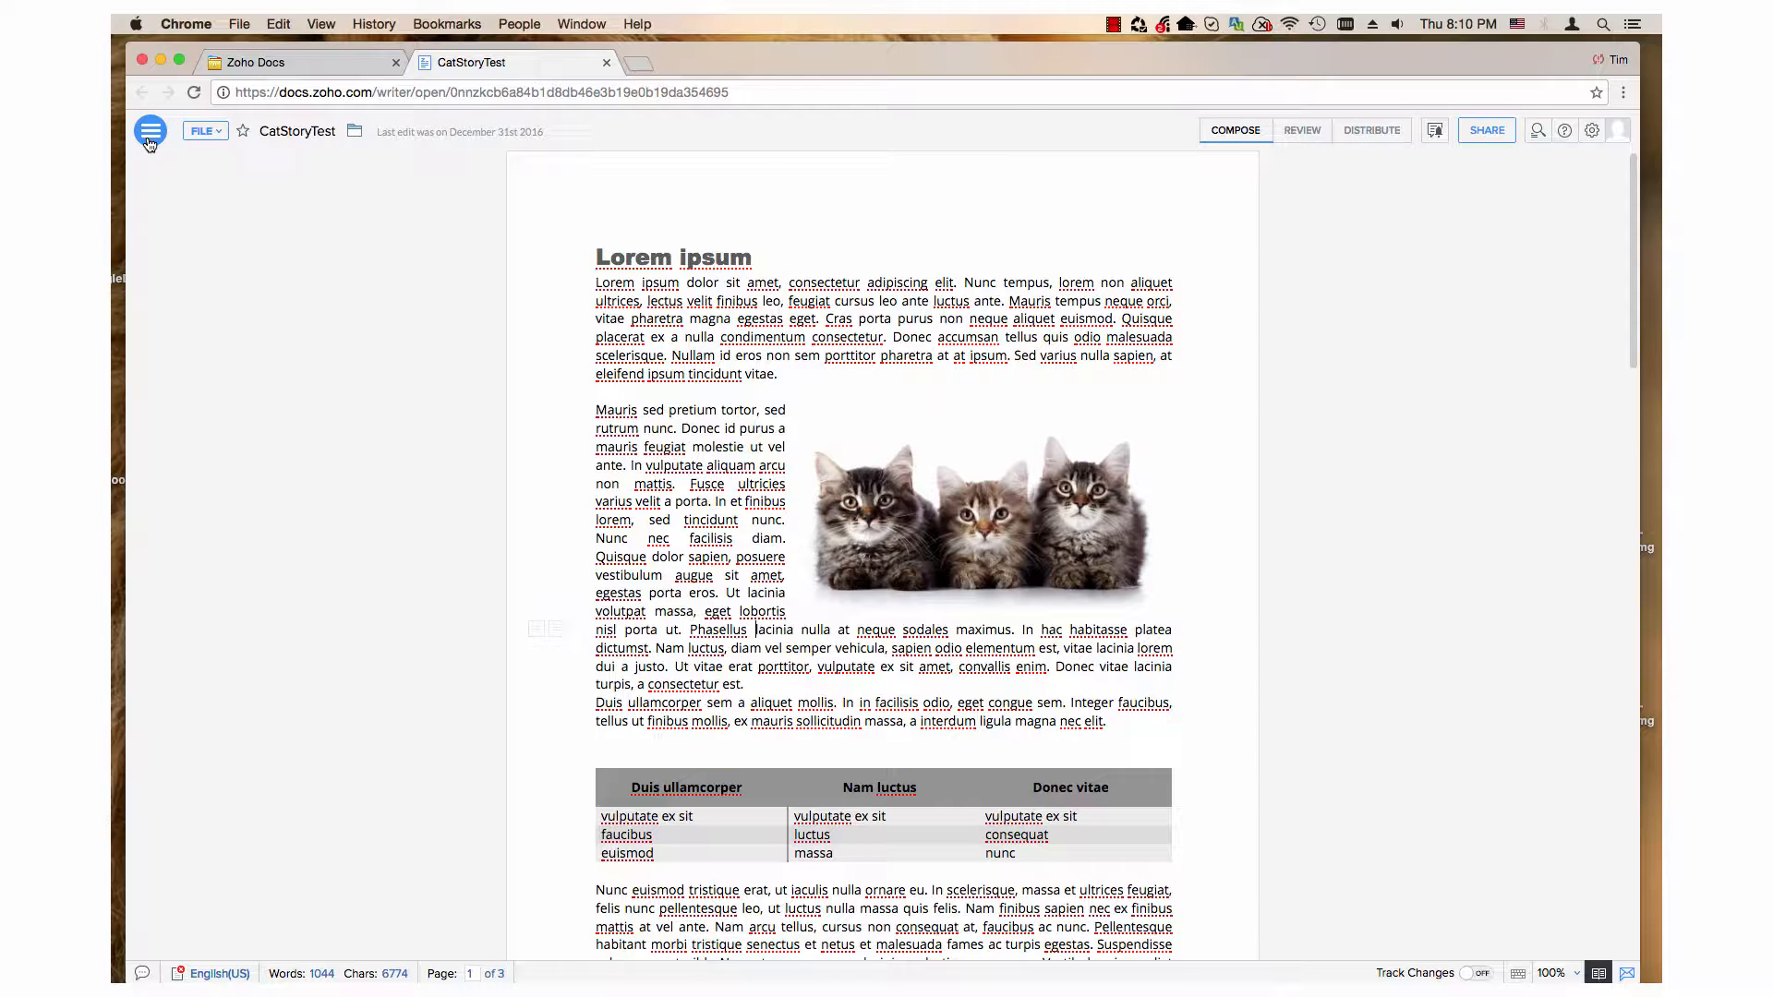
# Open the tab stop positions settings from the paragraph layout options.
pyautogui.click(150, 140)
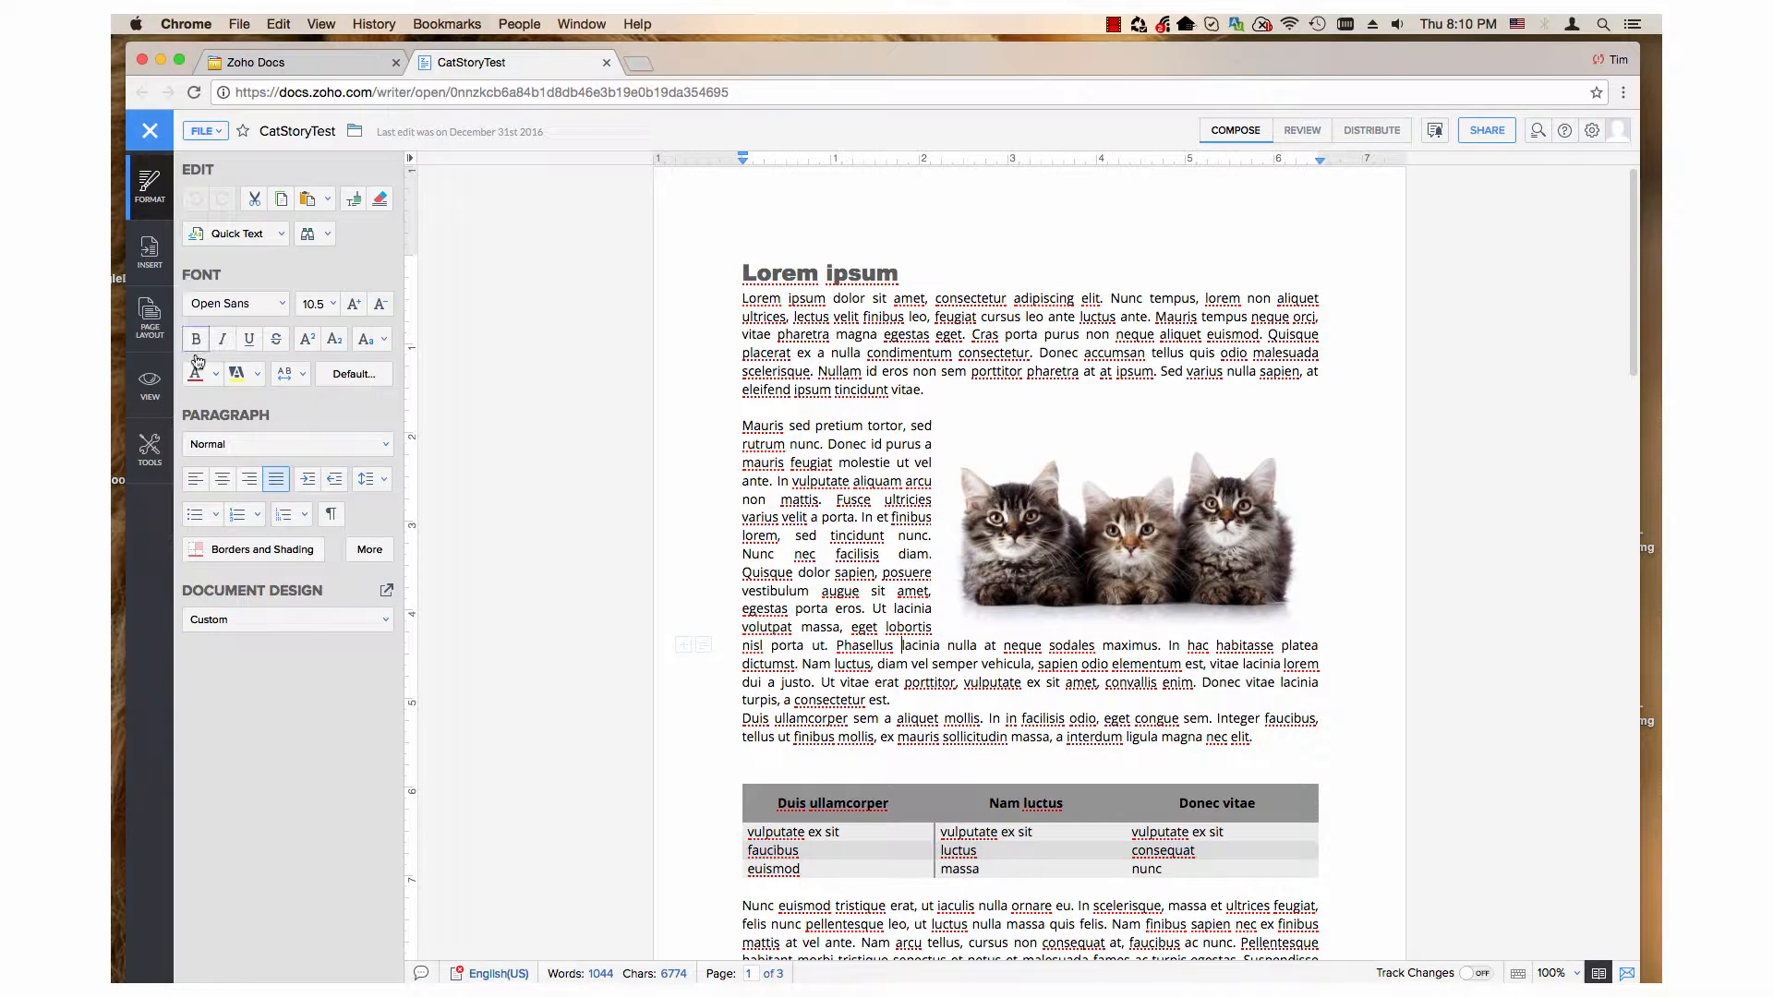
pyautogui.click(212, 550)
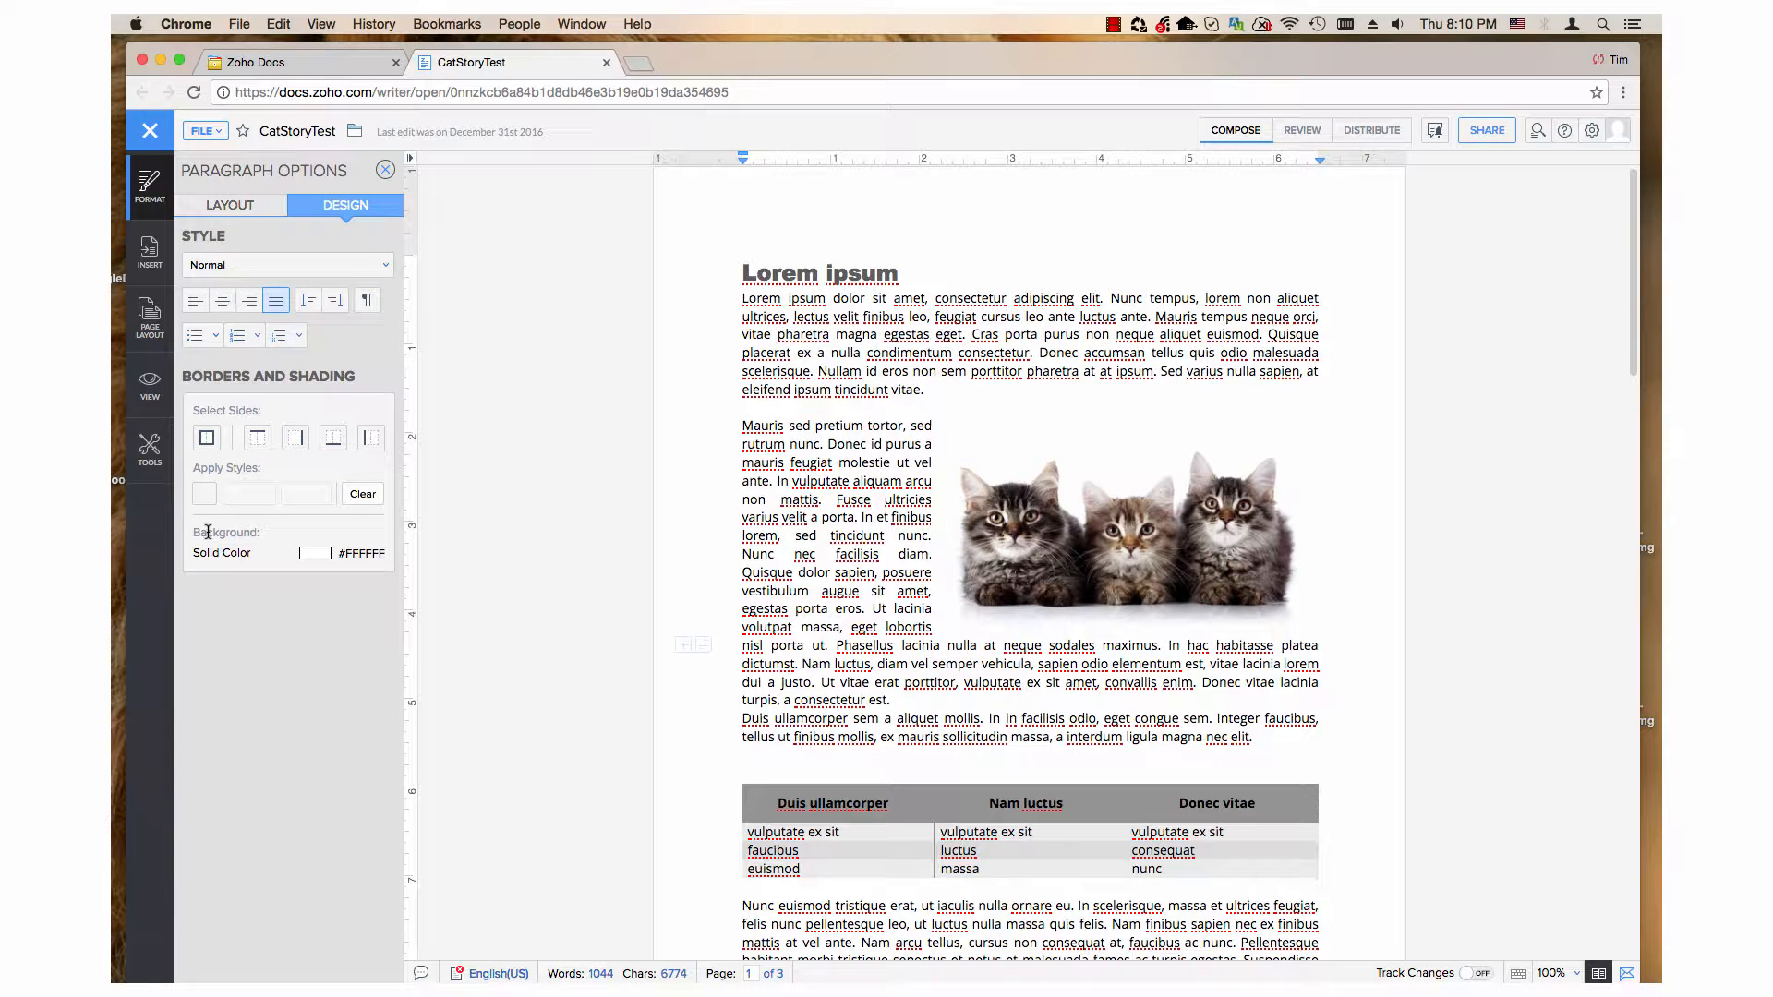
pyautogui.click(237, 206)
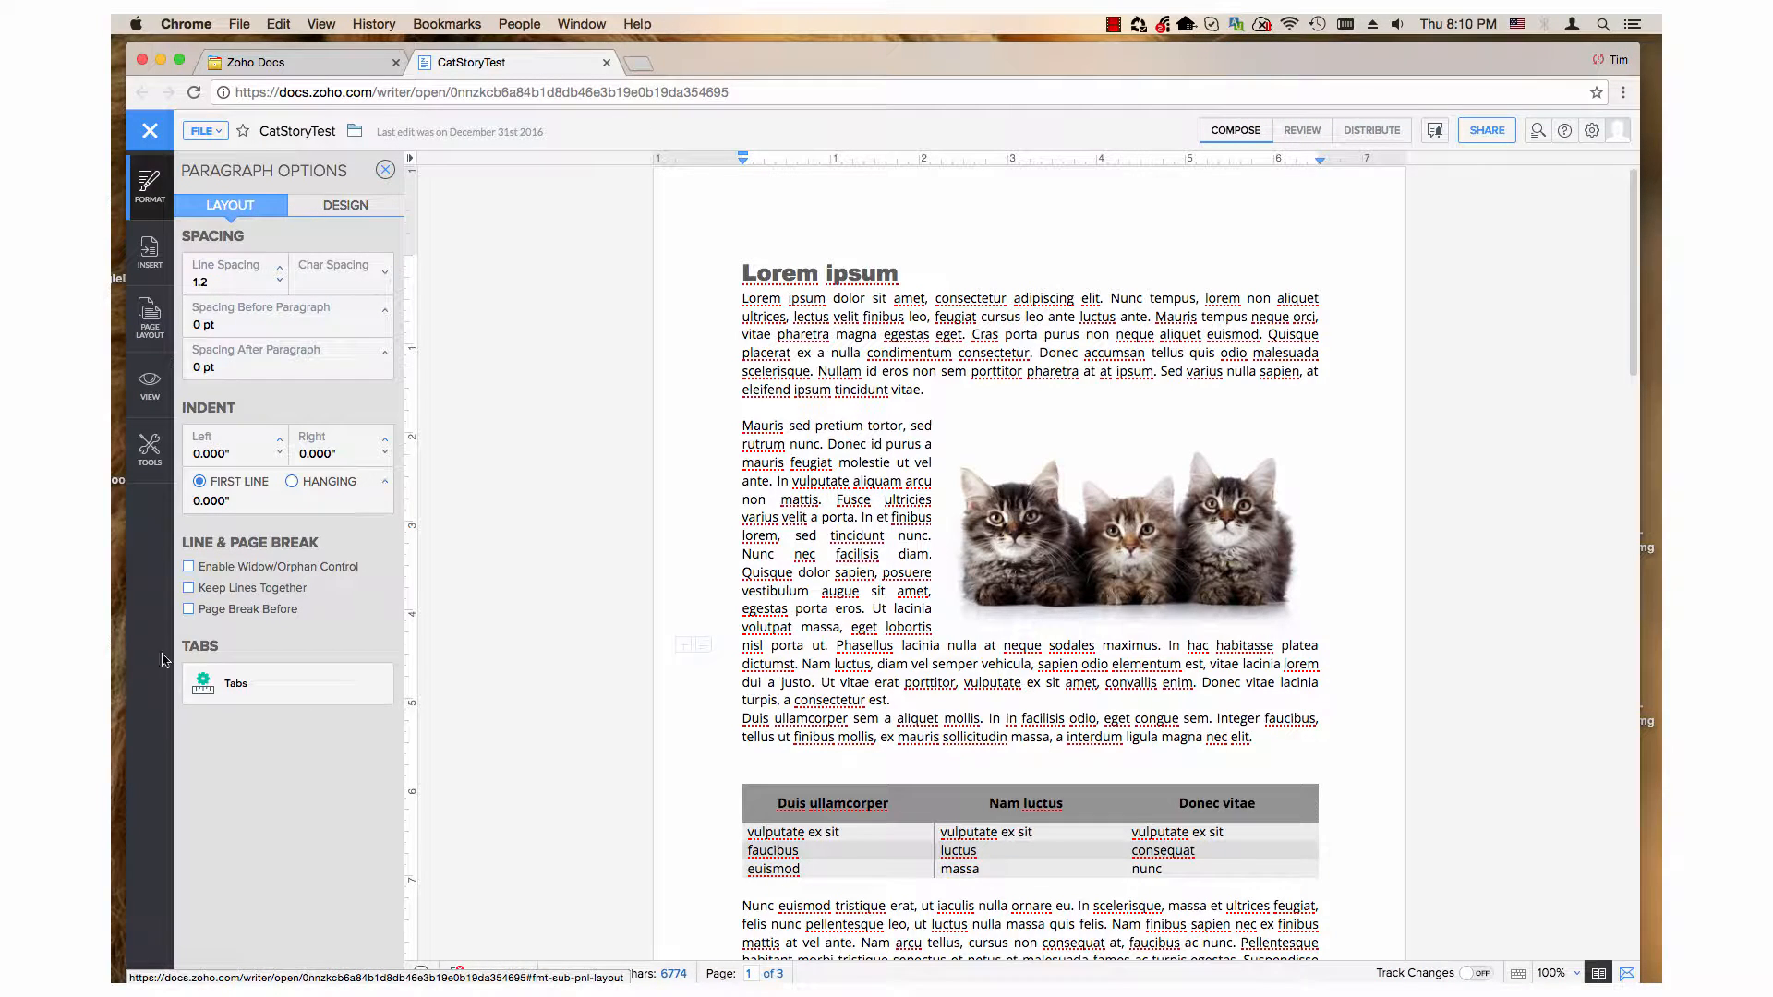
pyautogui.click(244, 685)
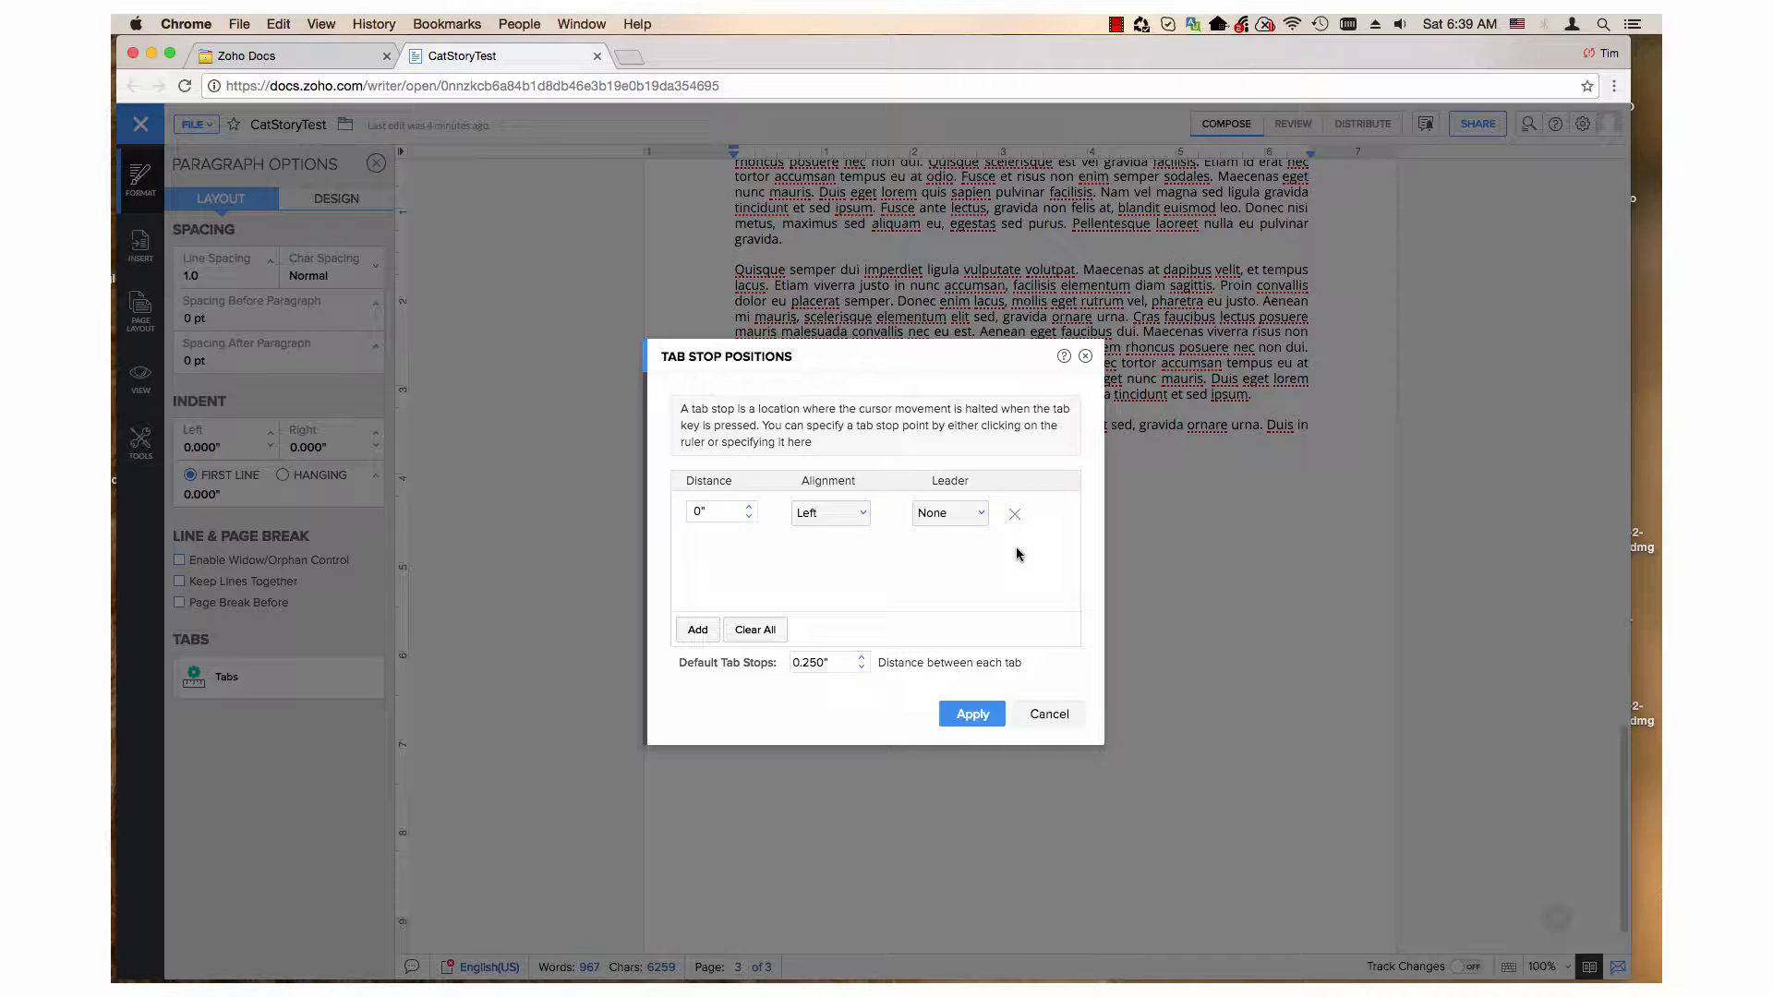
# Add a second tab stop to the list and delete it again.
pyautogui.click(697, 631)
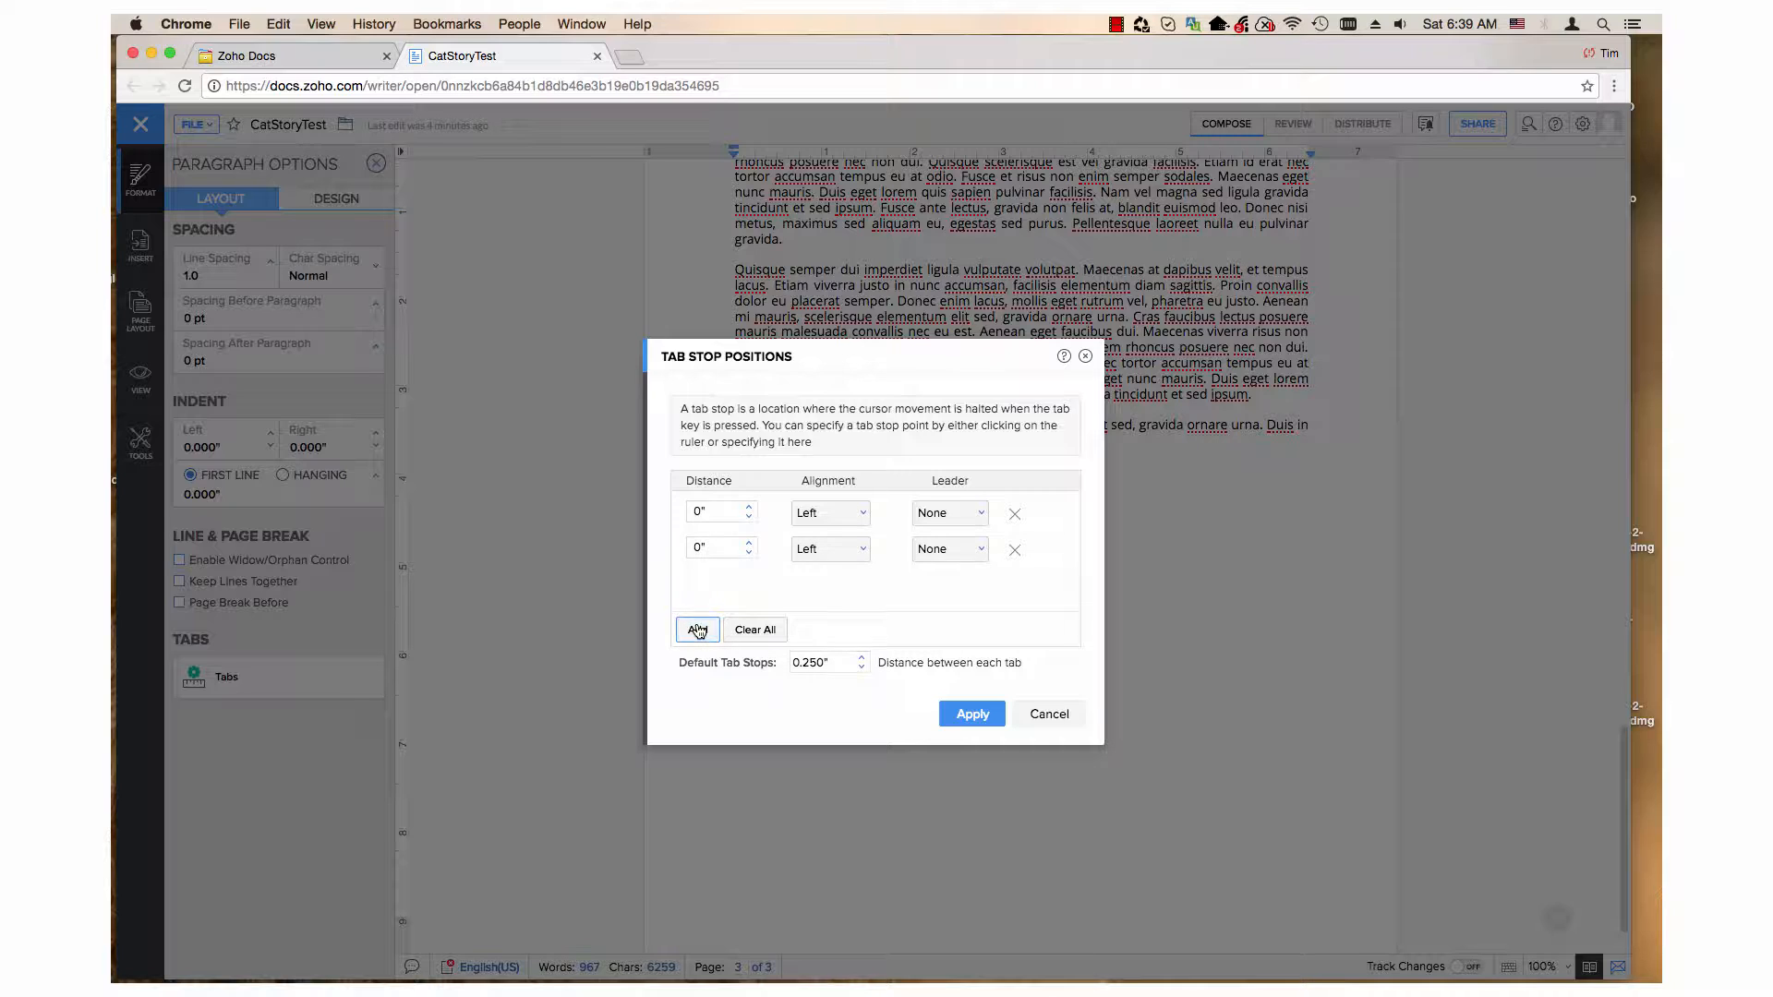
pyautogui.click(1015, 554)
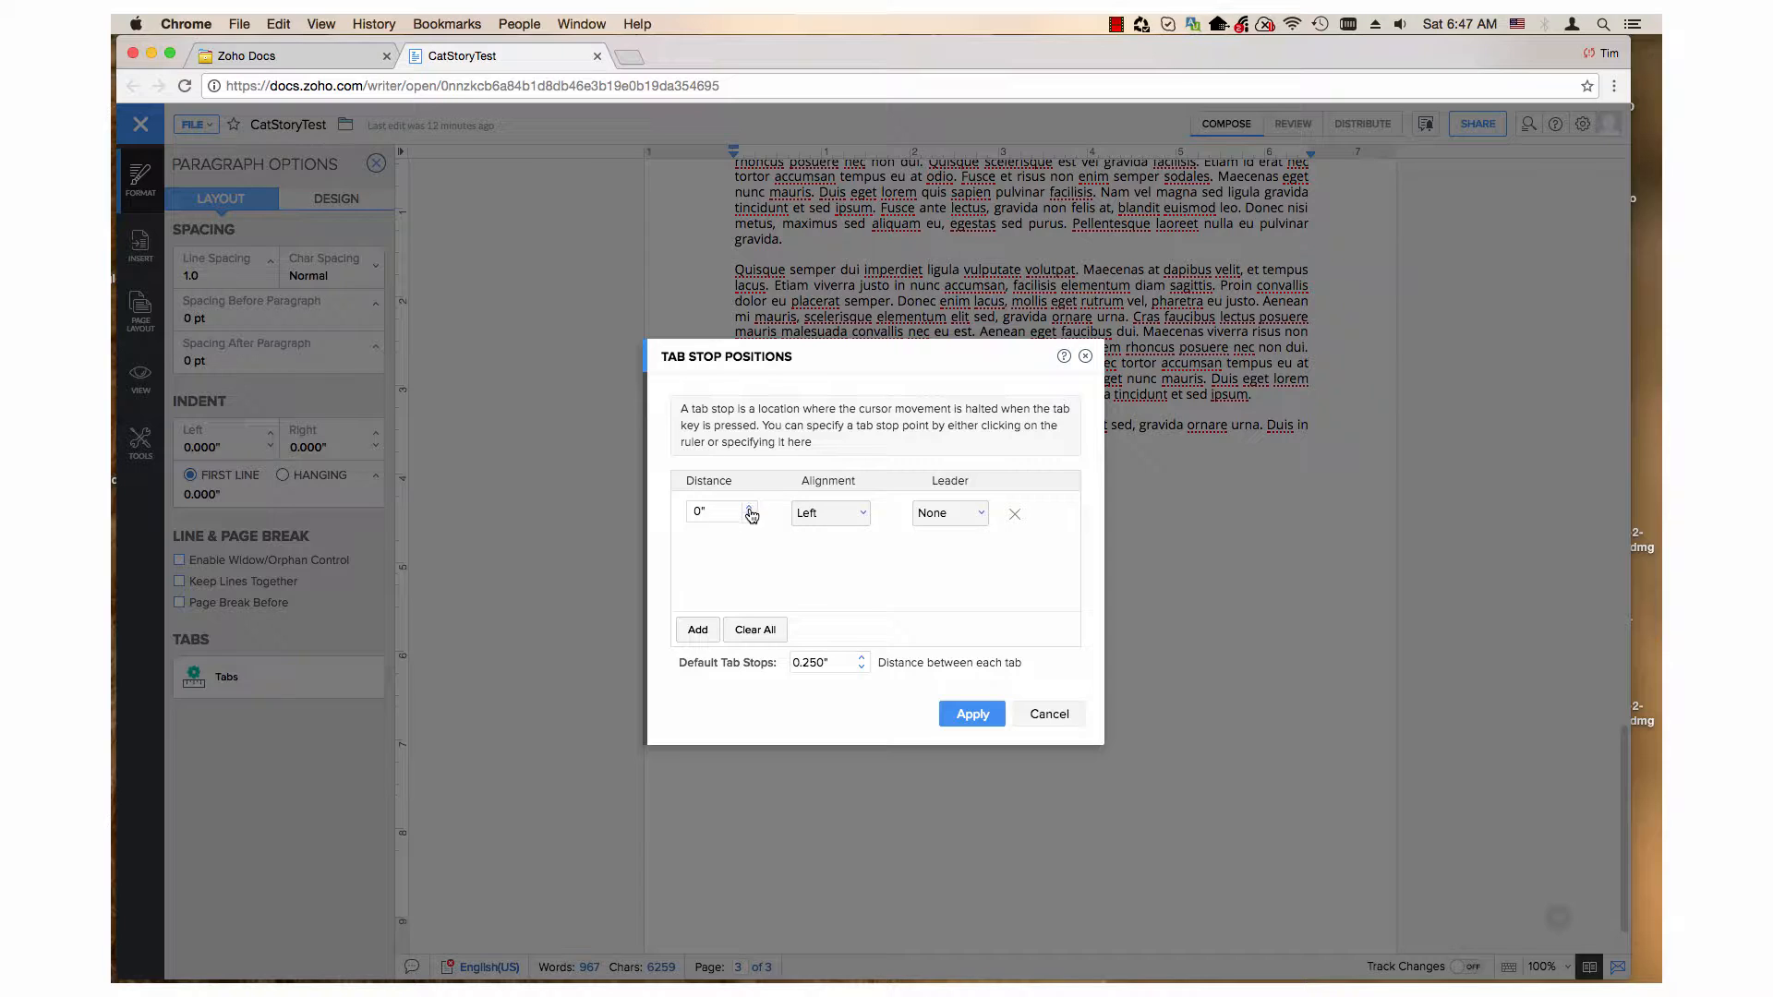
# Set the tab stop's distance to 2.743".
pyautogui.click(749, 508)
pyautogui.click(749, 508)
pyautogui.click(749, 508)
pyautogui.click(749, 508)
pyautogui.click(750, 518)
pyautogui.click(750, 518)
pyautogui.click(750, 518)
pyautogui.doubleClick(716, 514)
pyautogui.write('1')
pyautogui.moveTo(718, 512); pyautogui.dragTo(679, 514)
pyautogui.press('BackSpace')
pyautogui.write('2.7')
pyautogui.write('43')
# Apply the tab stop with Left alignment and enter a run of sample letters at the tab stop.
pyautogui.click(864, 518)
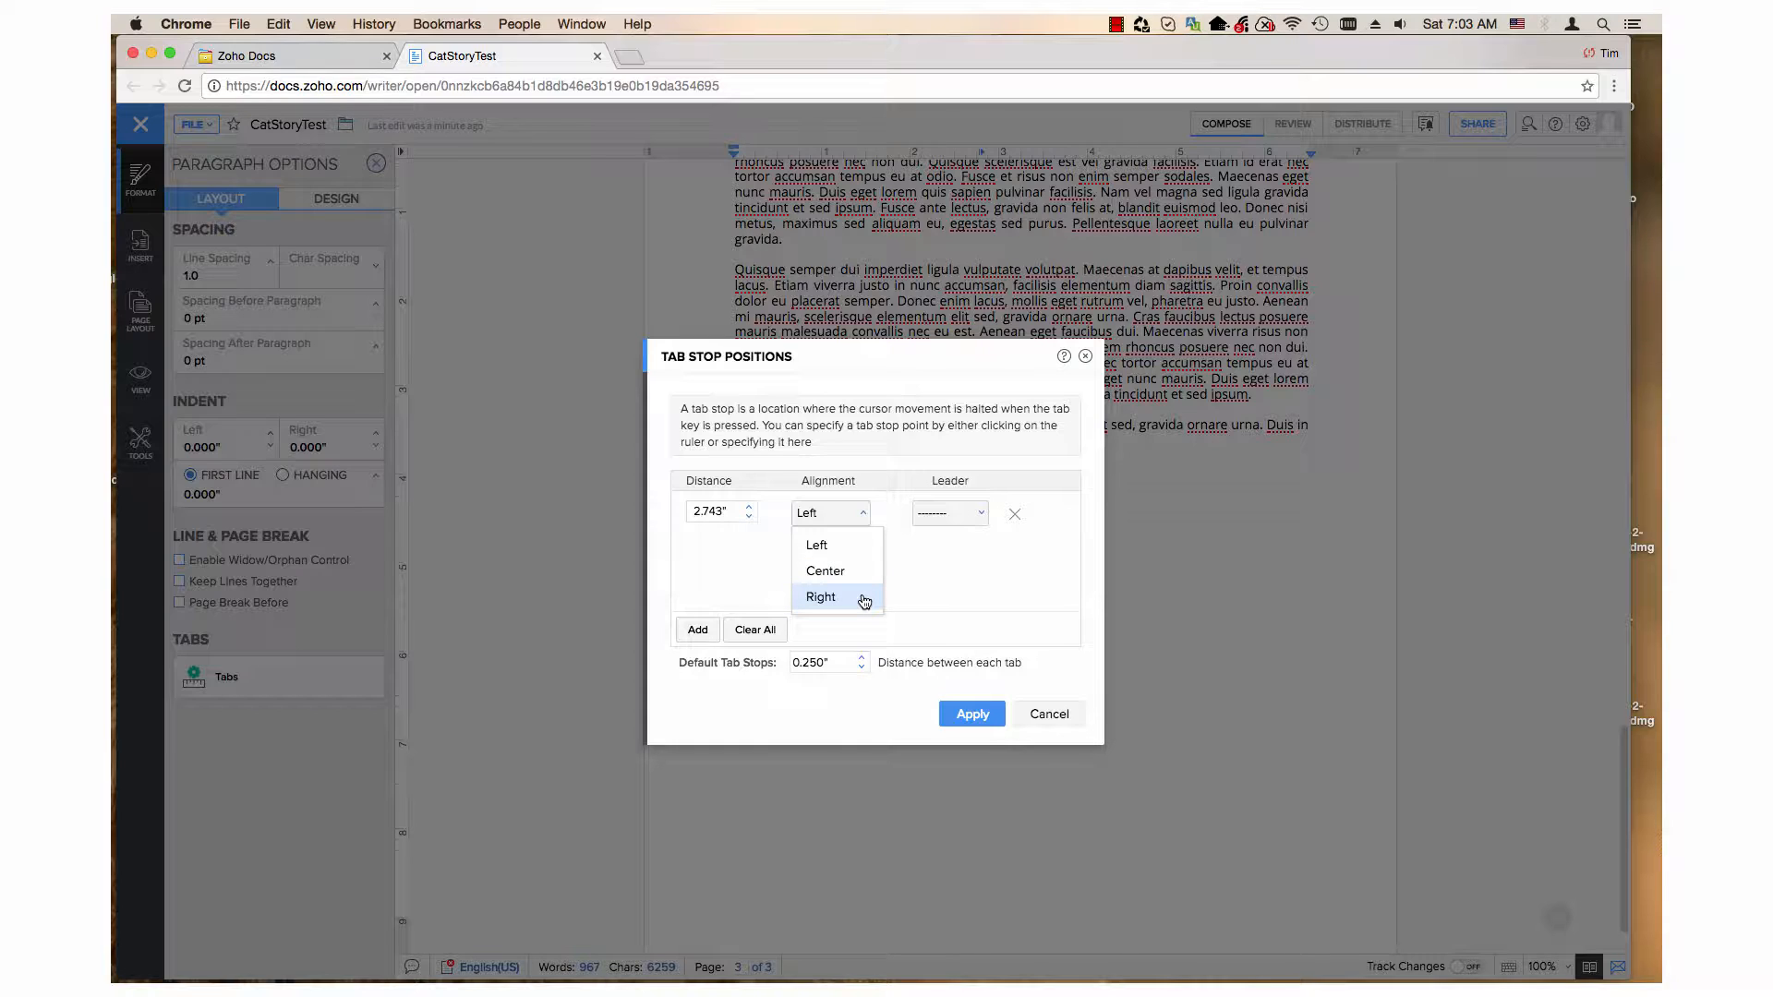
pyautogui.click(836, 547)
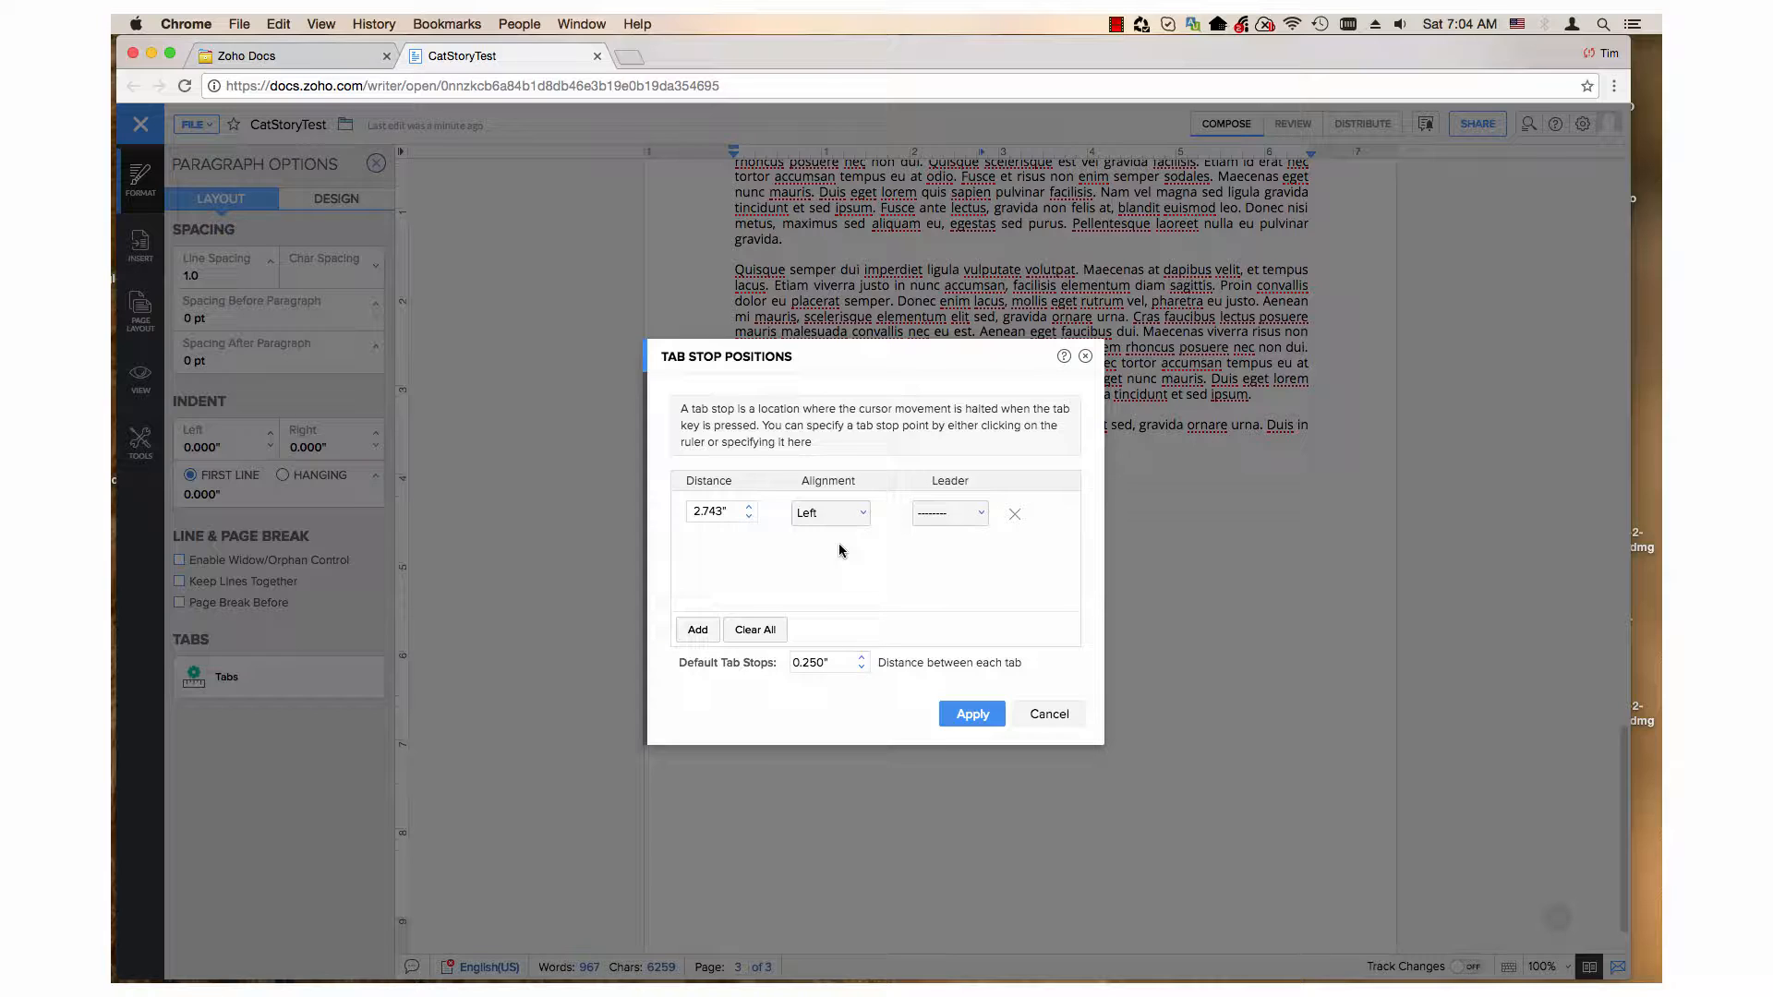
pyautogui.click(960, 717)
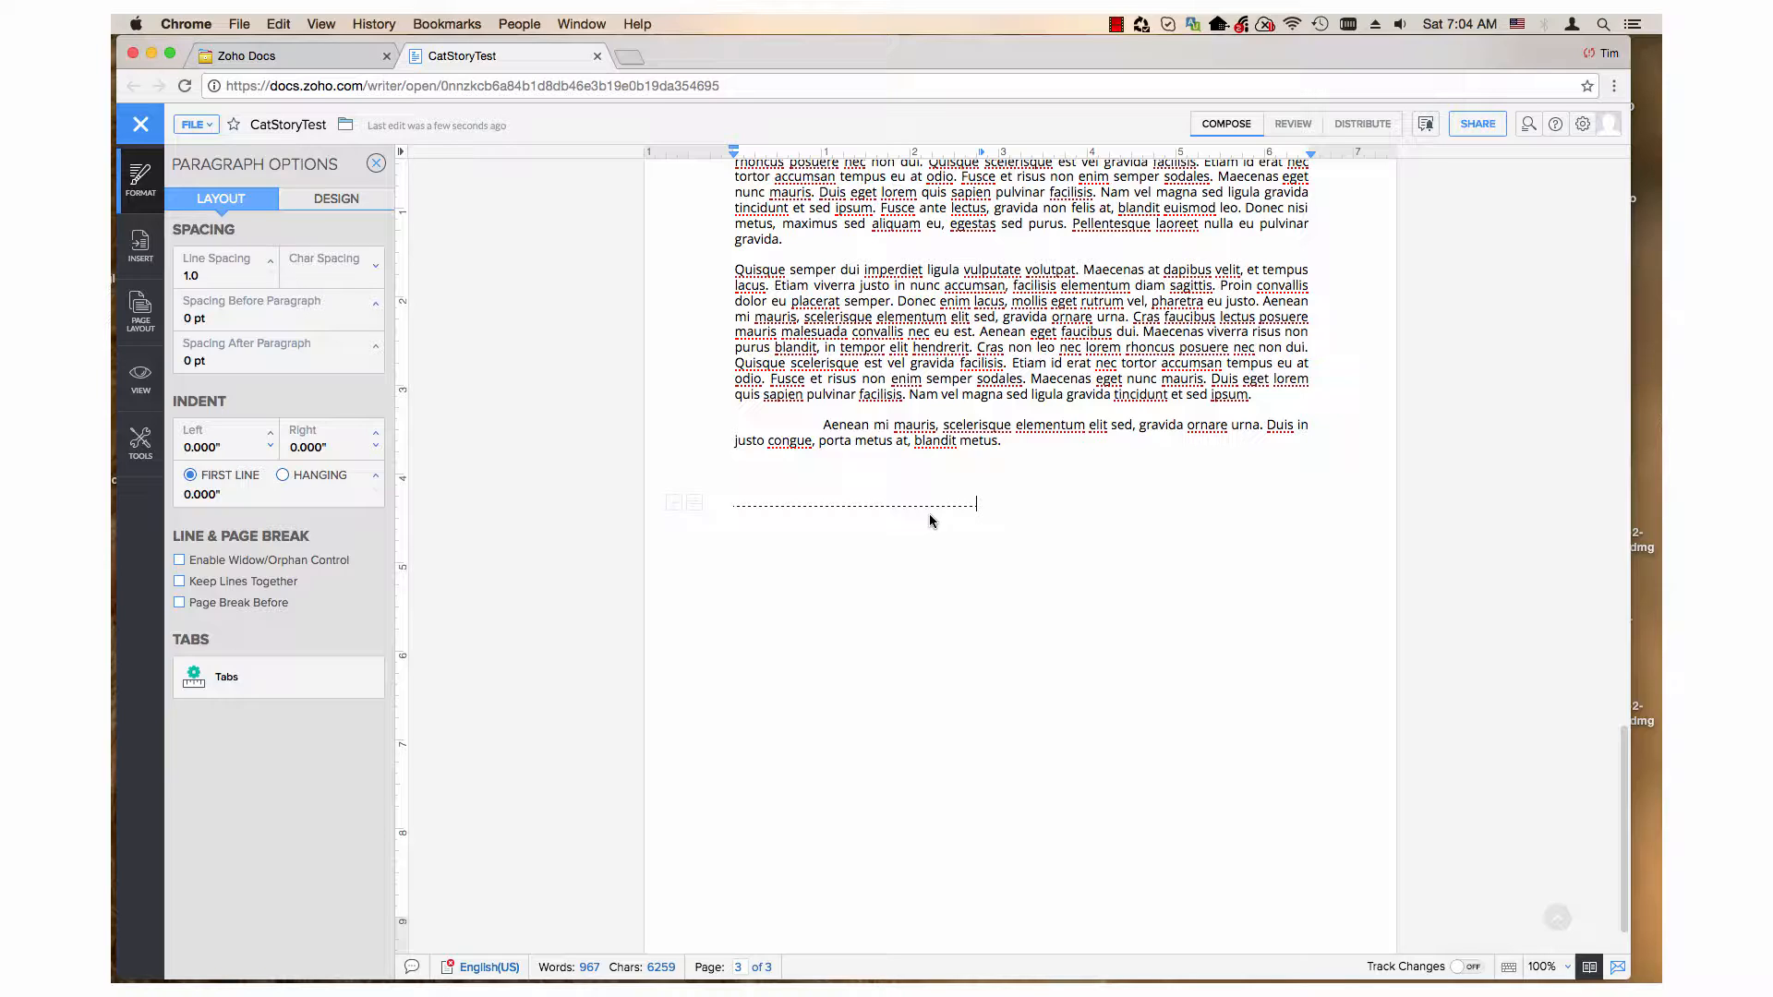
pyautogui.write('ddssdssssssssssssssssssssssss')
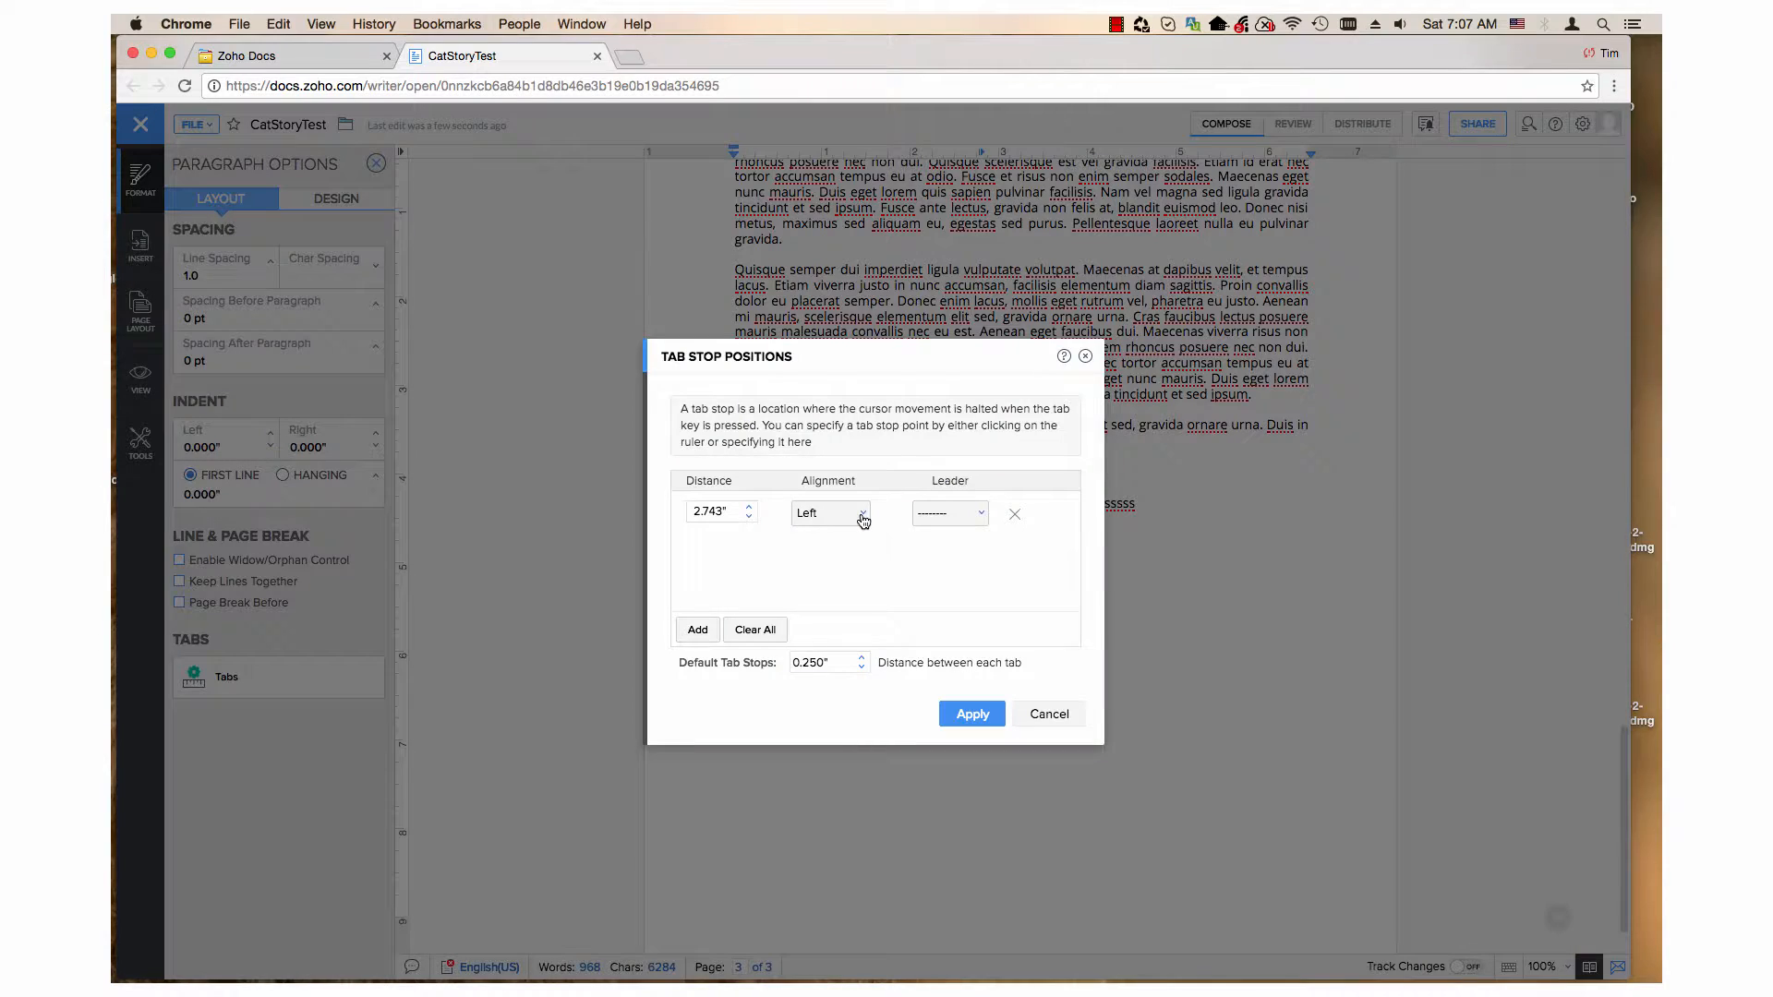
# Change the 2.743" tab stop's alignment to Center and apply it.
pyautogui.click(863, 513)
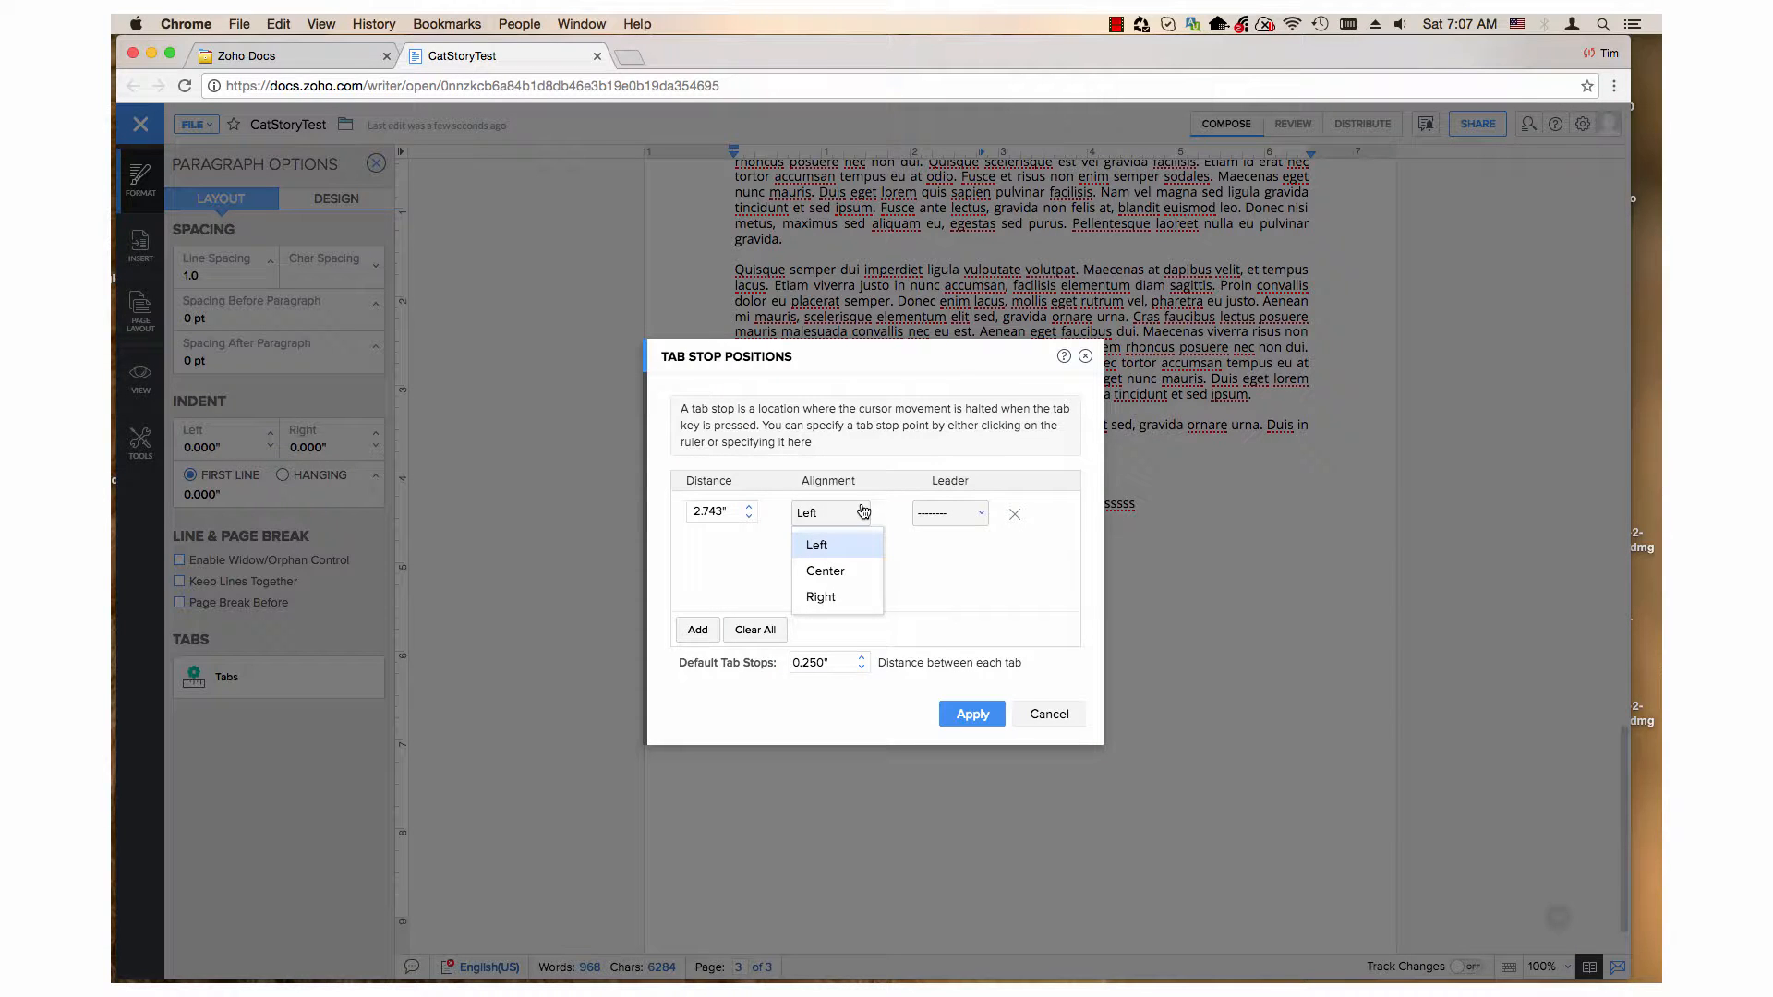
pyautogui.click(837, 572)
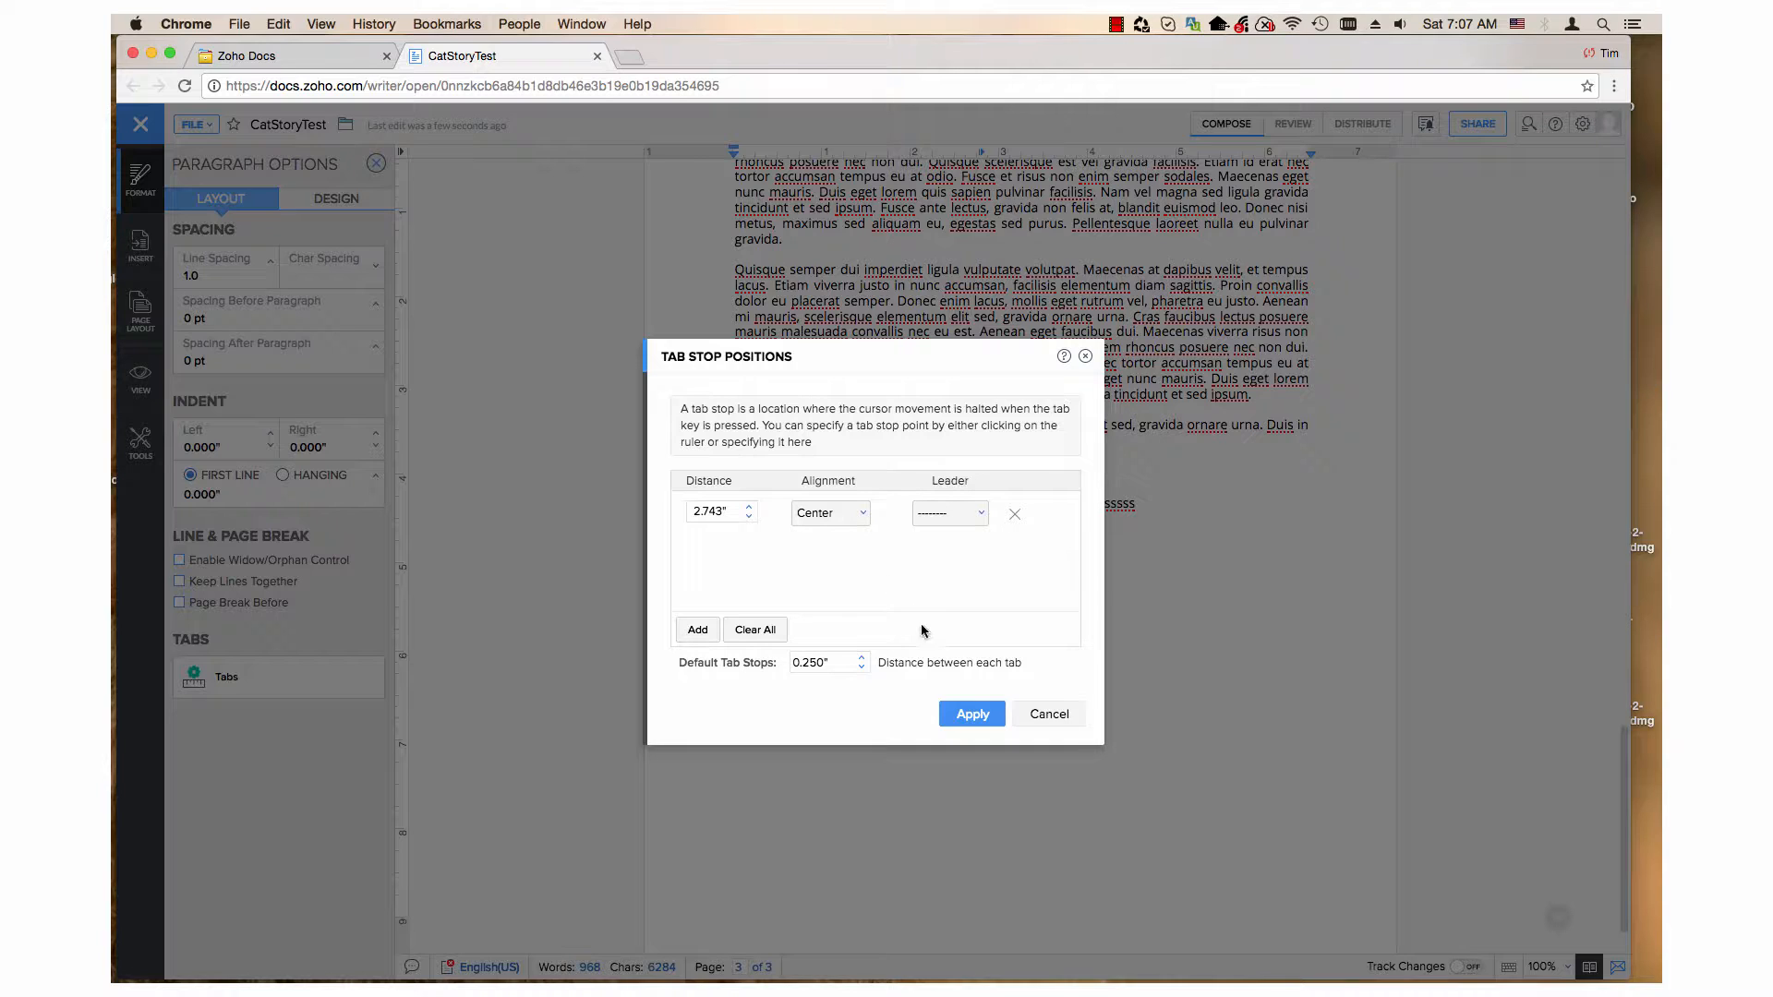
pyautogui.click(961, 714)
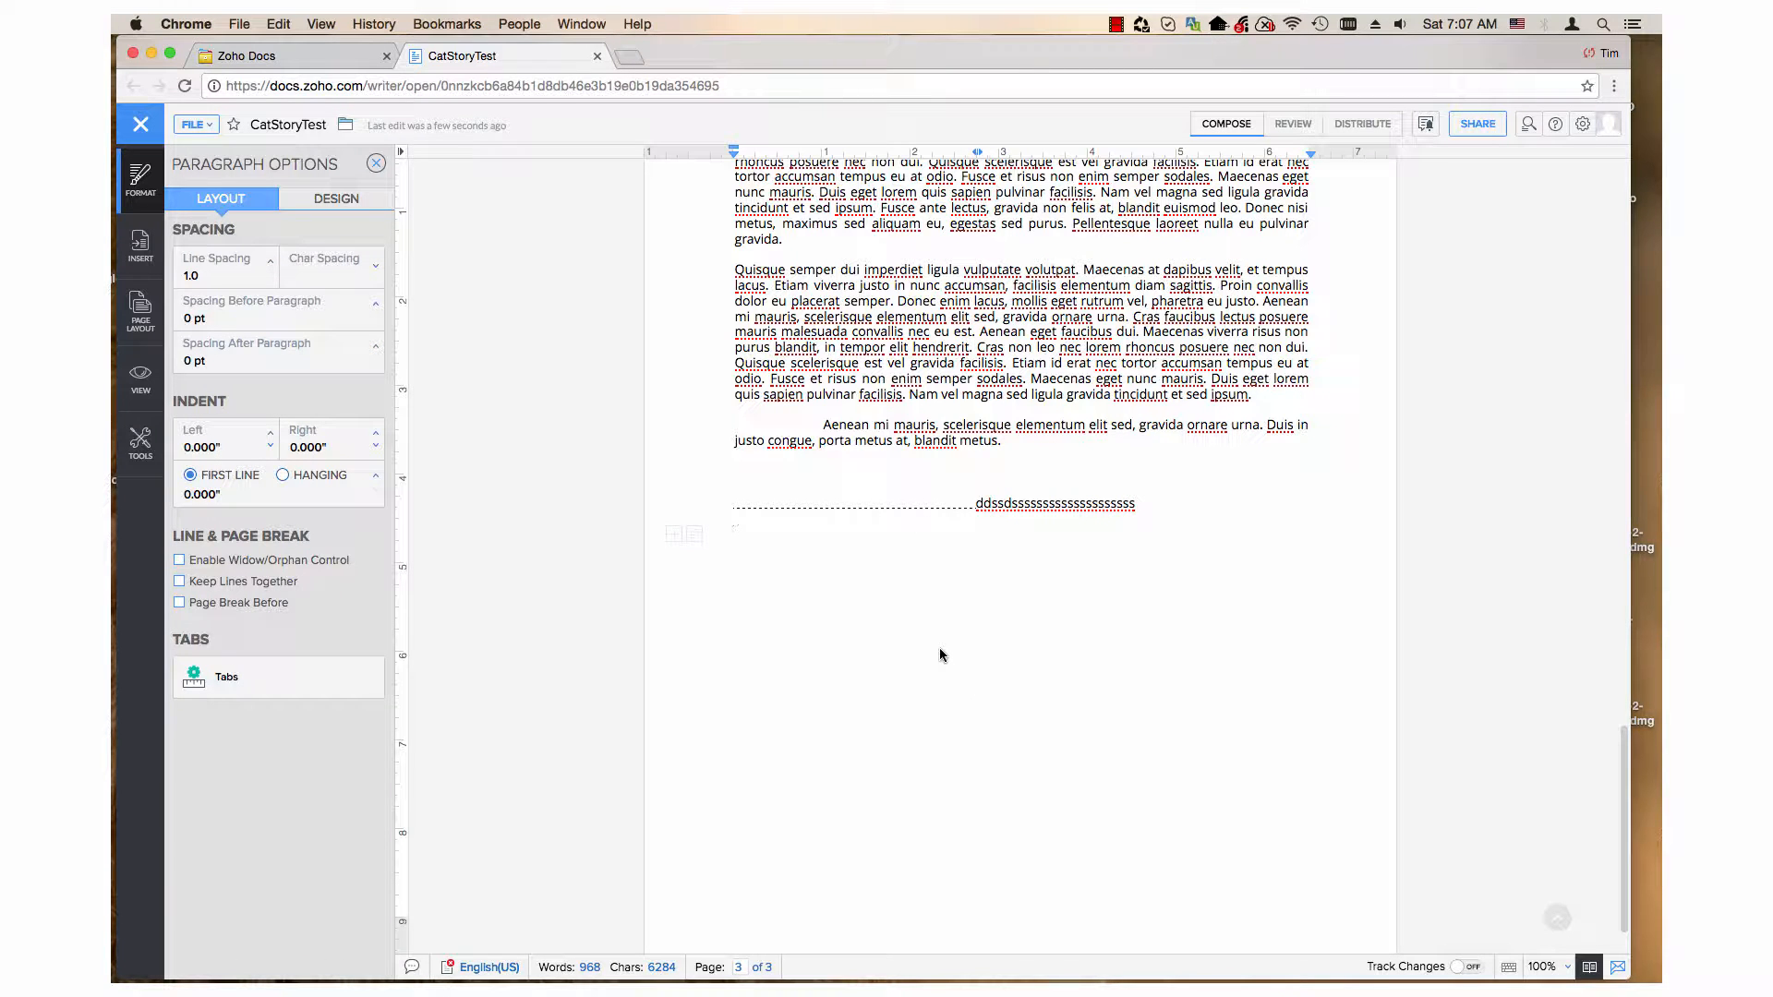
# Tab to the centered stop on the second sample line and enter a long run of letters beginning "dddddfdfdgg".
pyautogui.press('Tab')
pyautogui.write('dddddfdfdggfgfg')
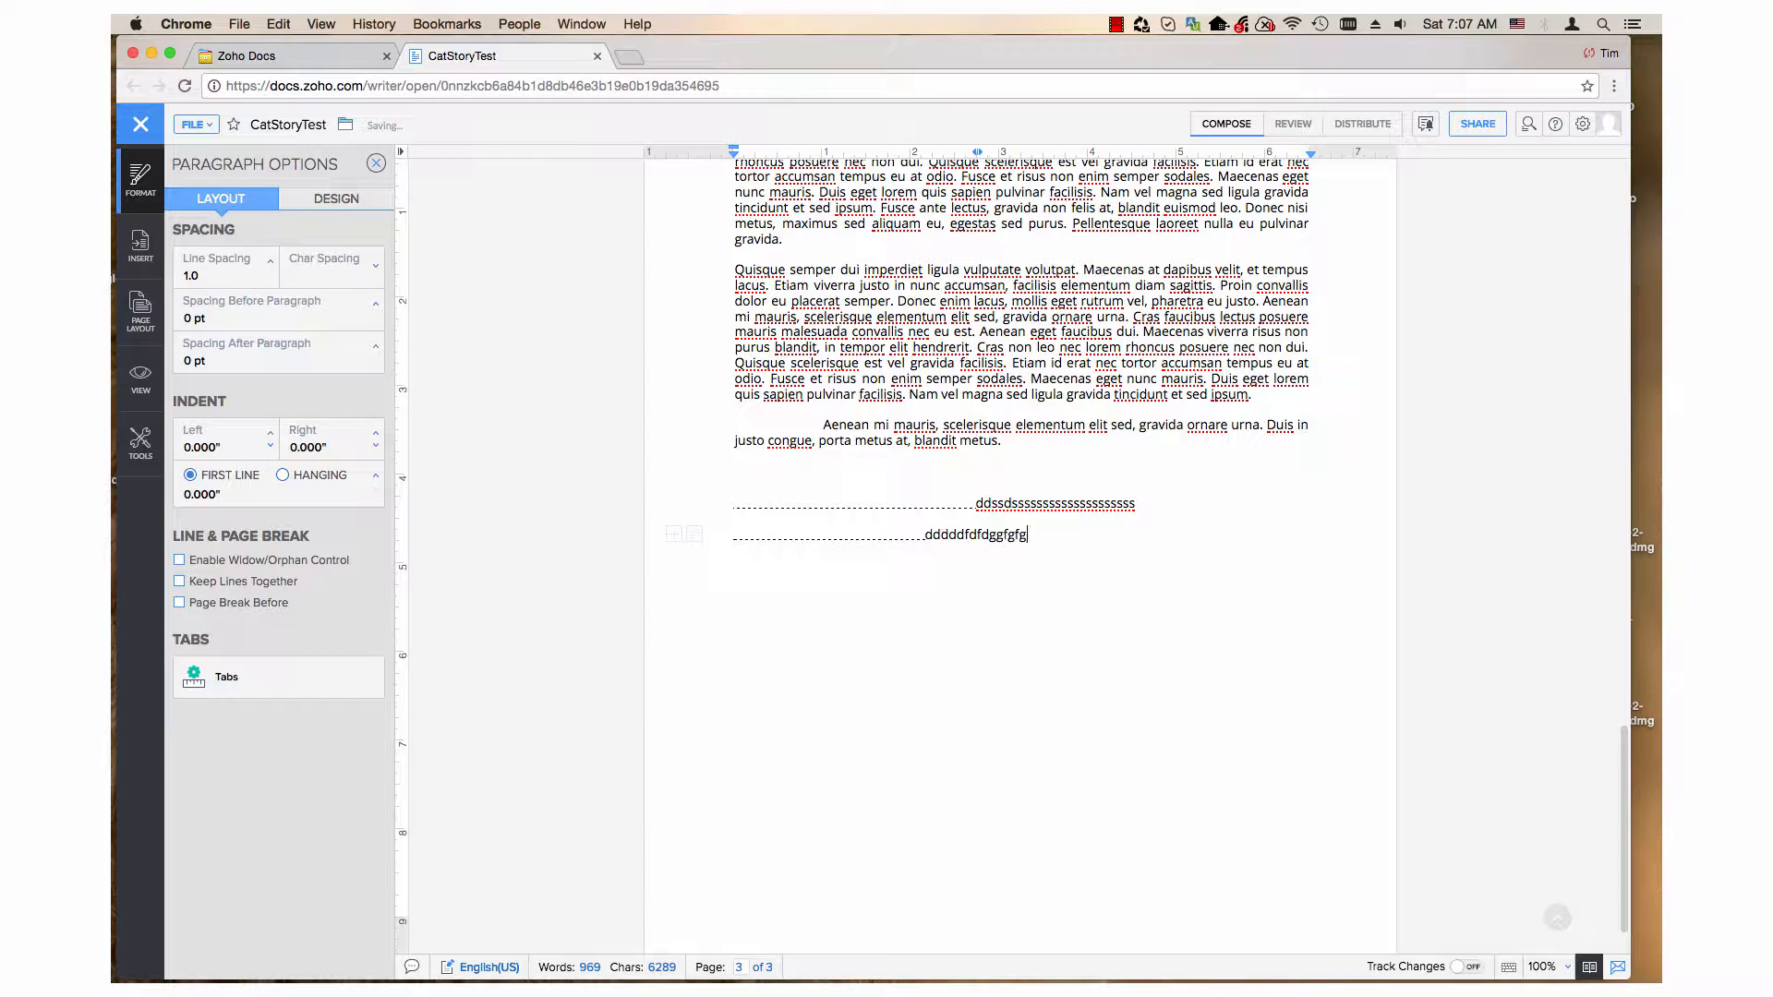
pyautogui.write('fgfggffgfgfgfggffgf')
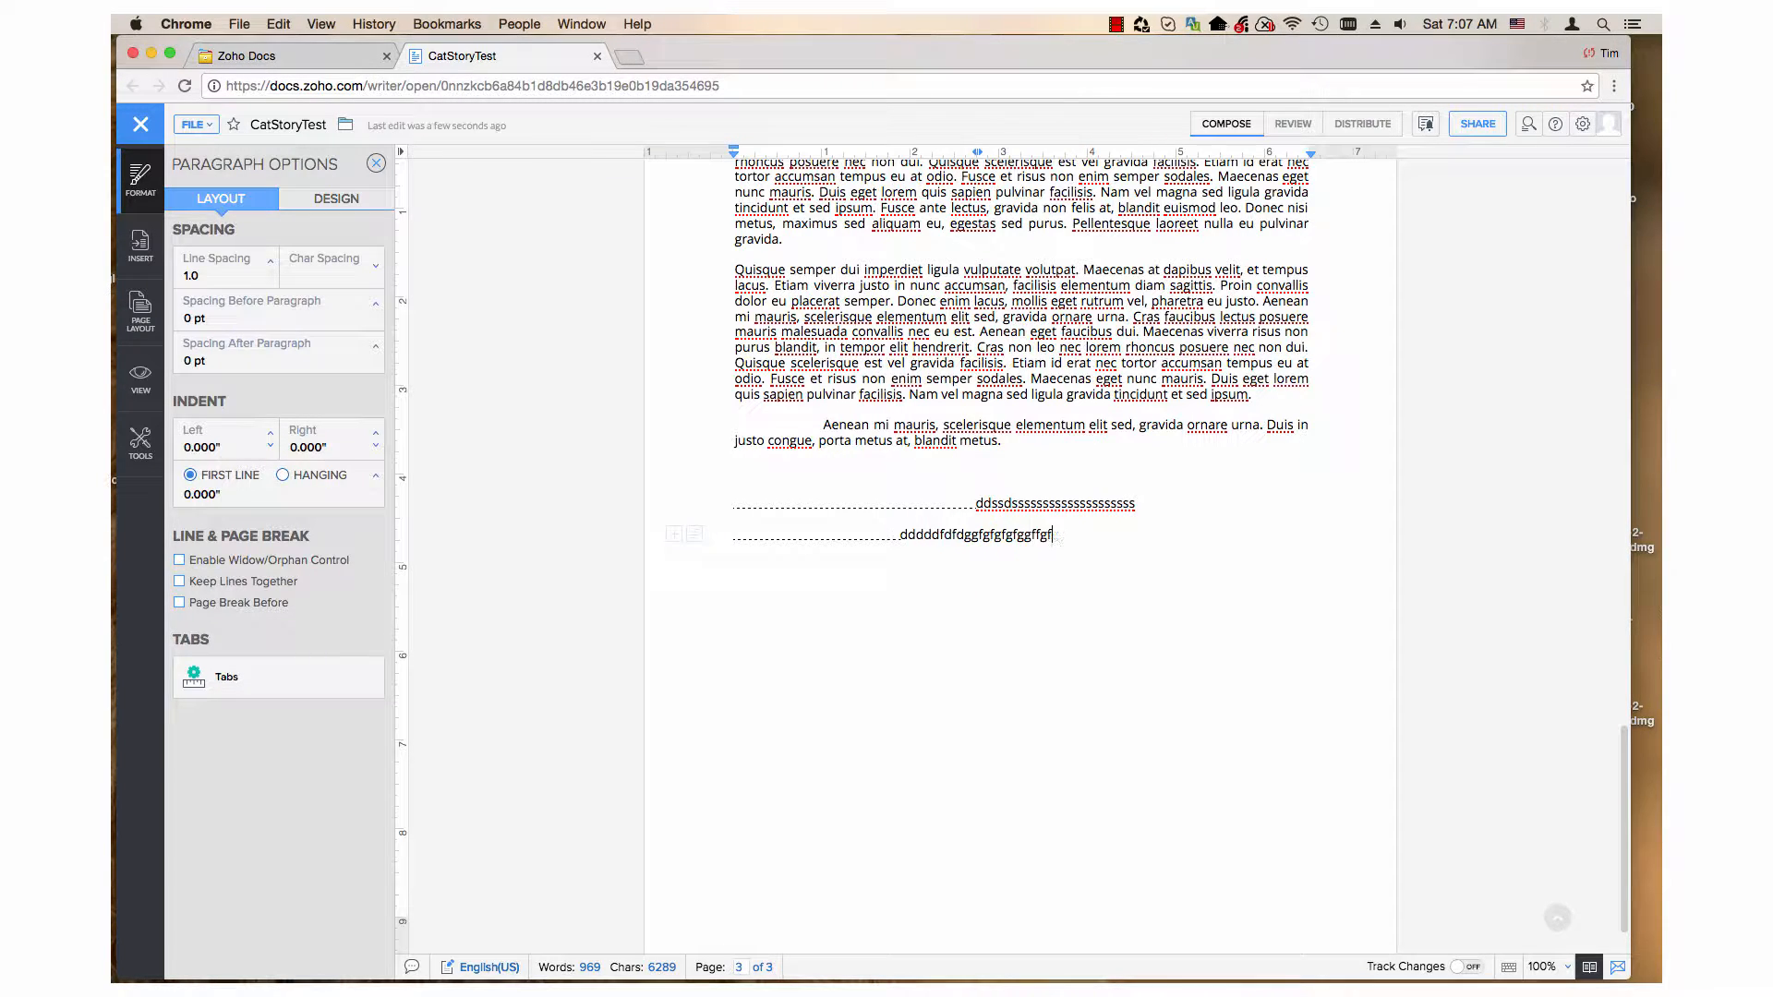
pyautogui.write('gfgg')
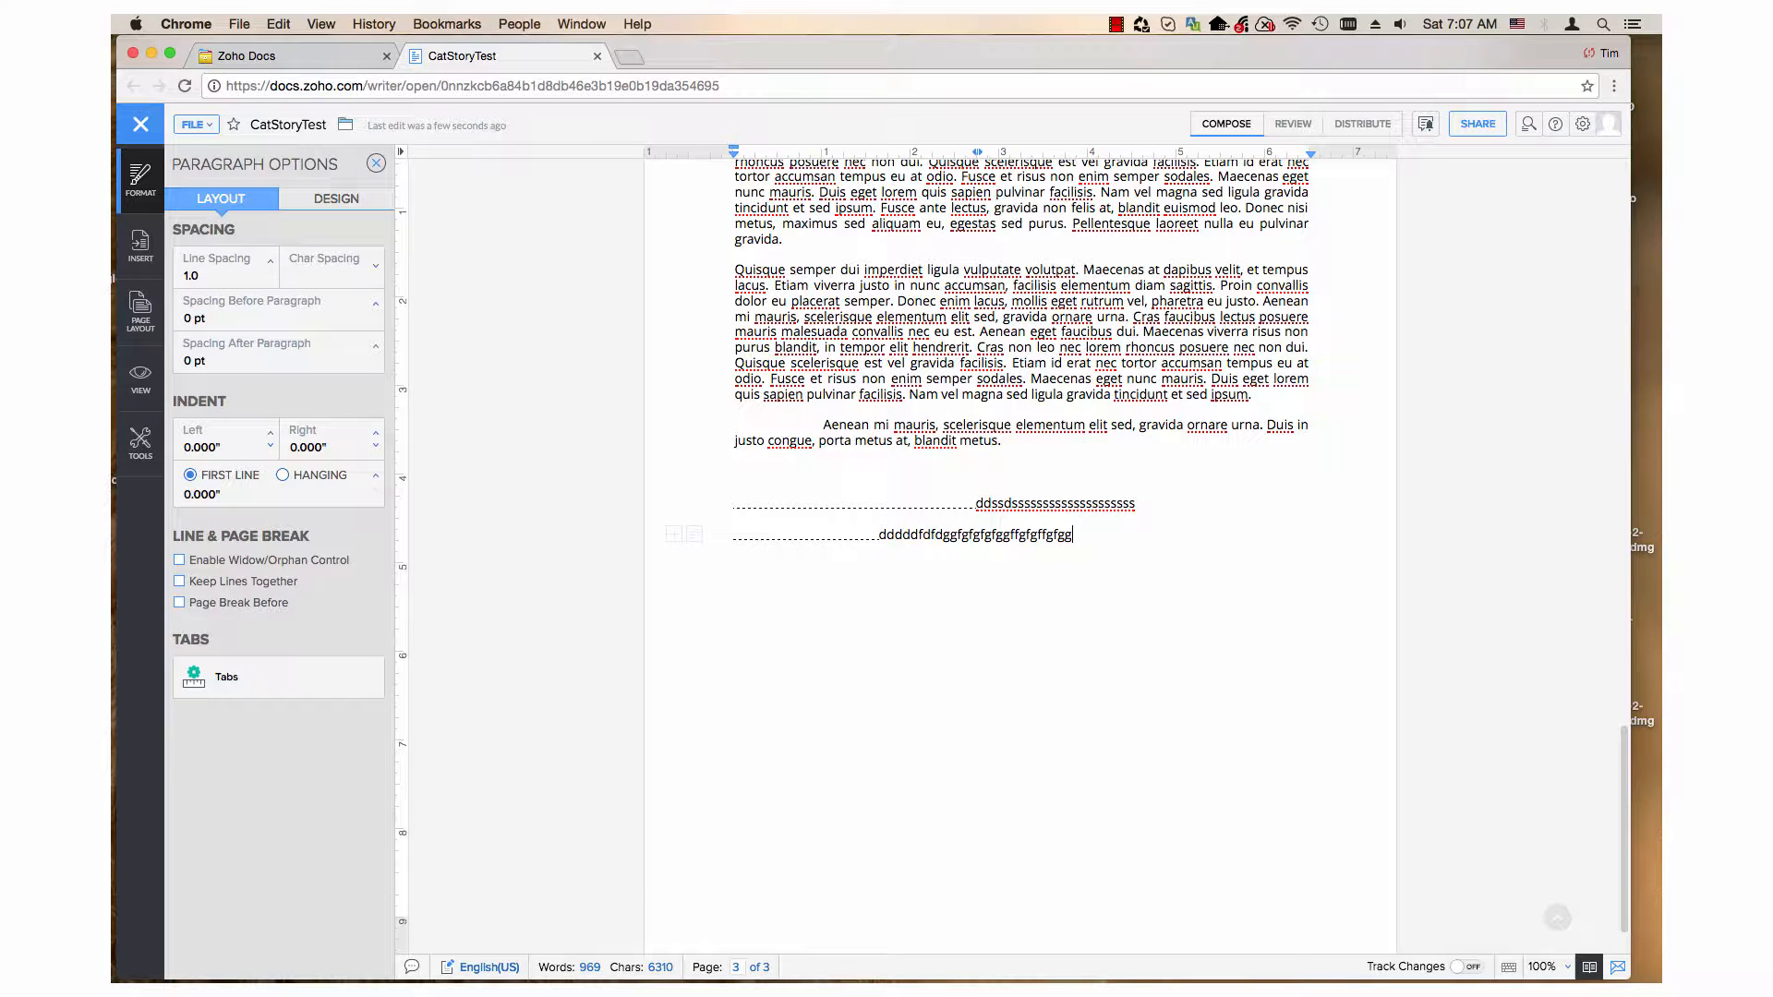
pyautogui.write('gggg')
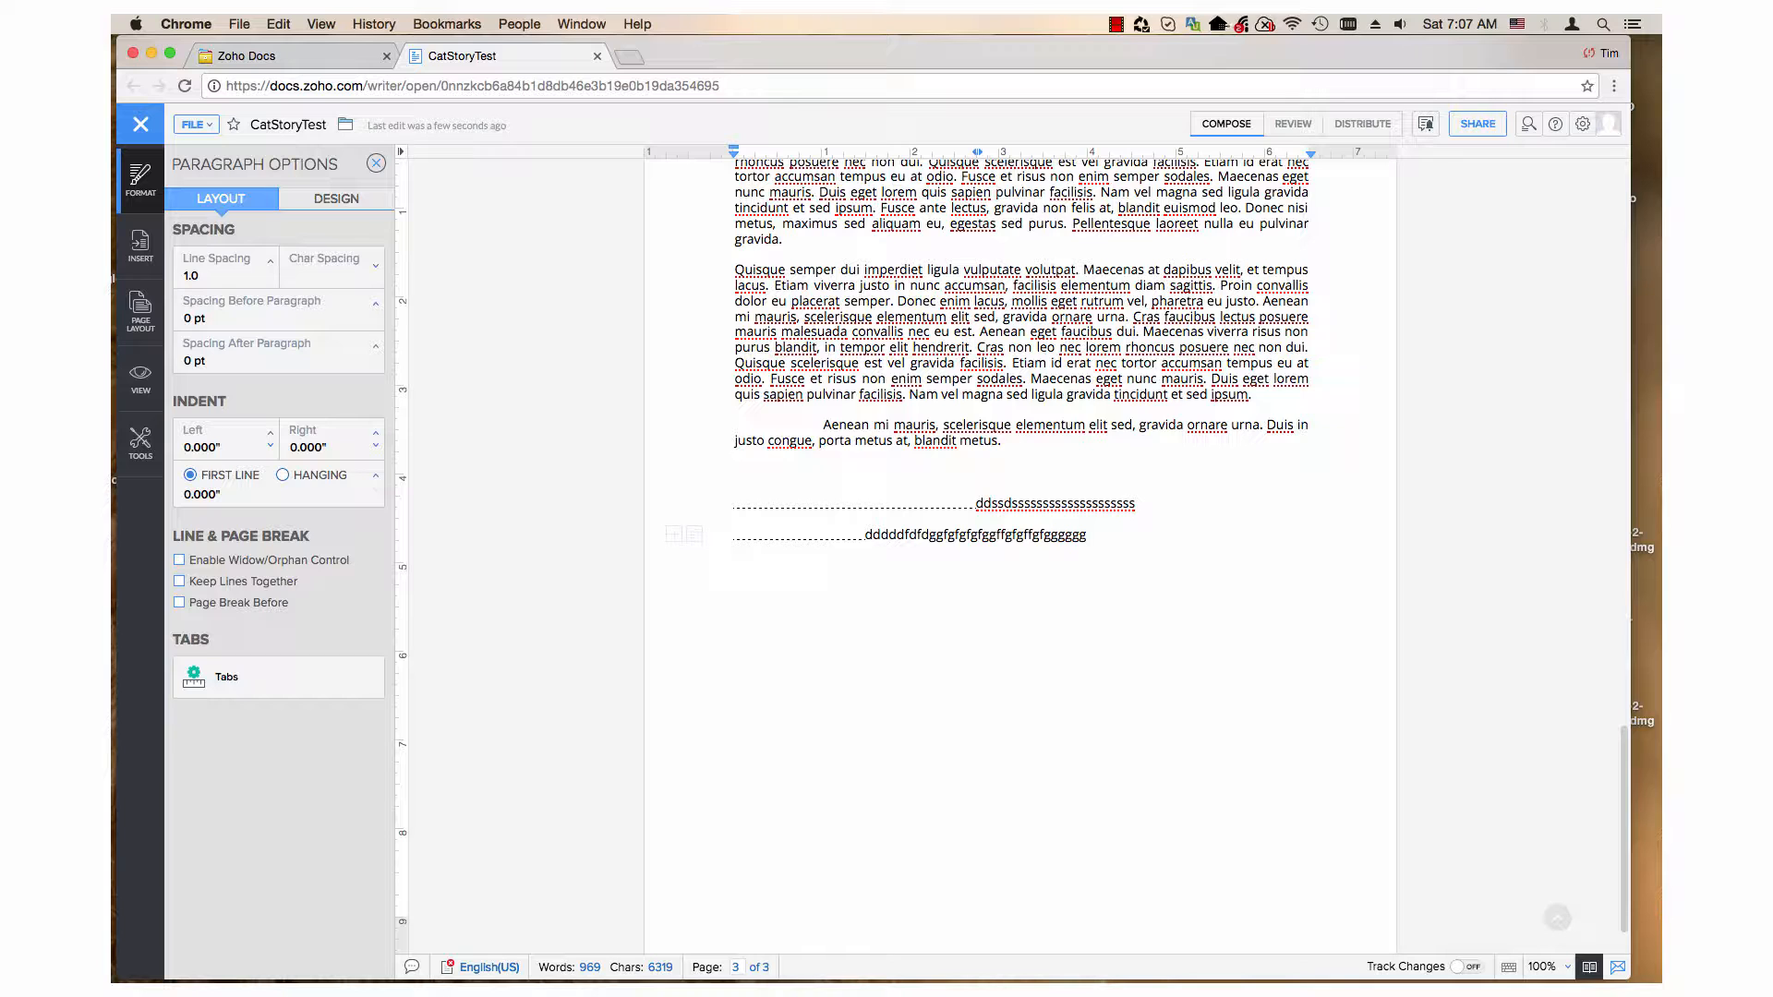
# Change the 2.743" tab stop's alignment to Right and apply it.
pyautogui.click(864, 515)
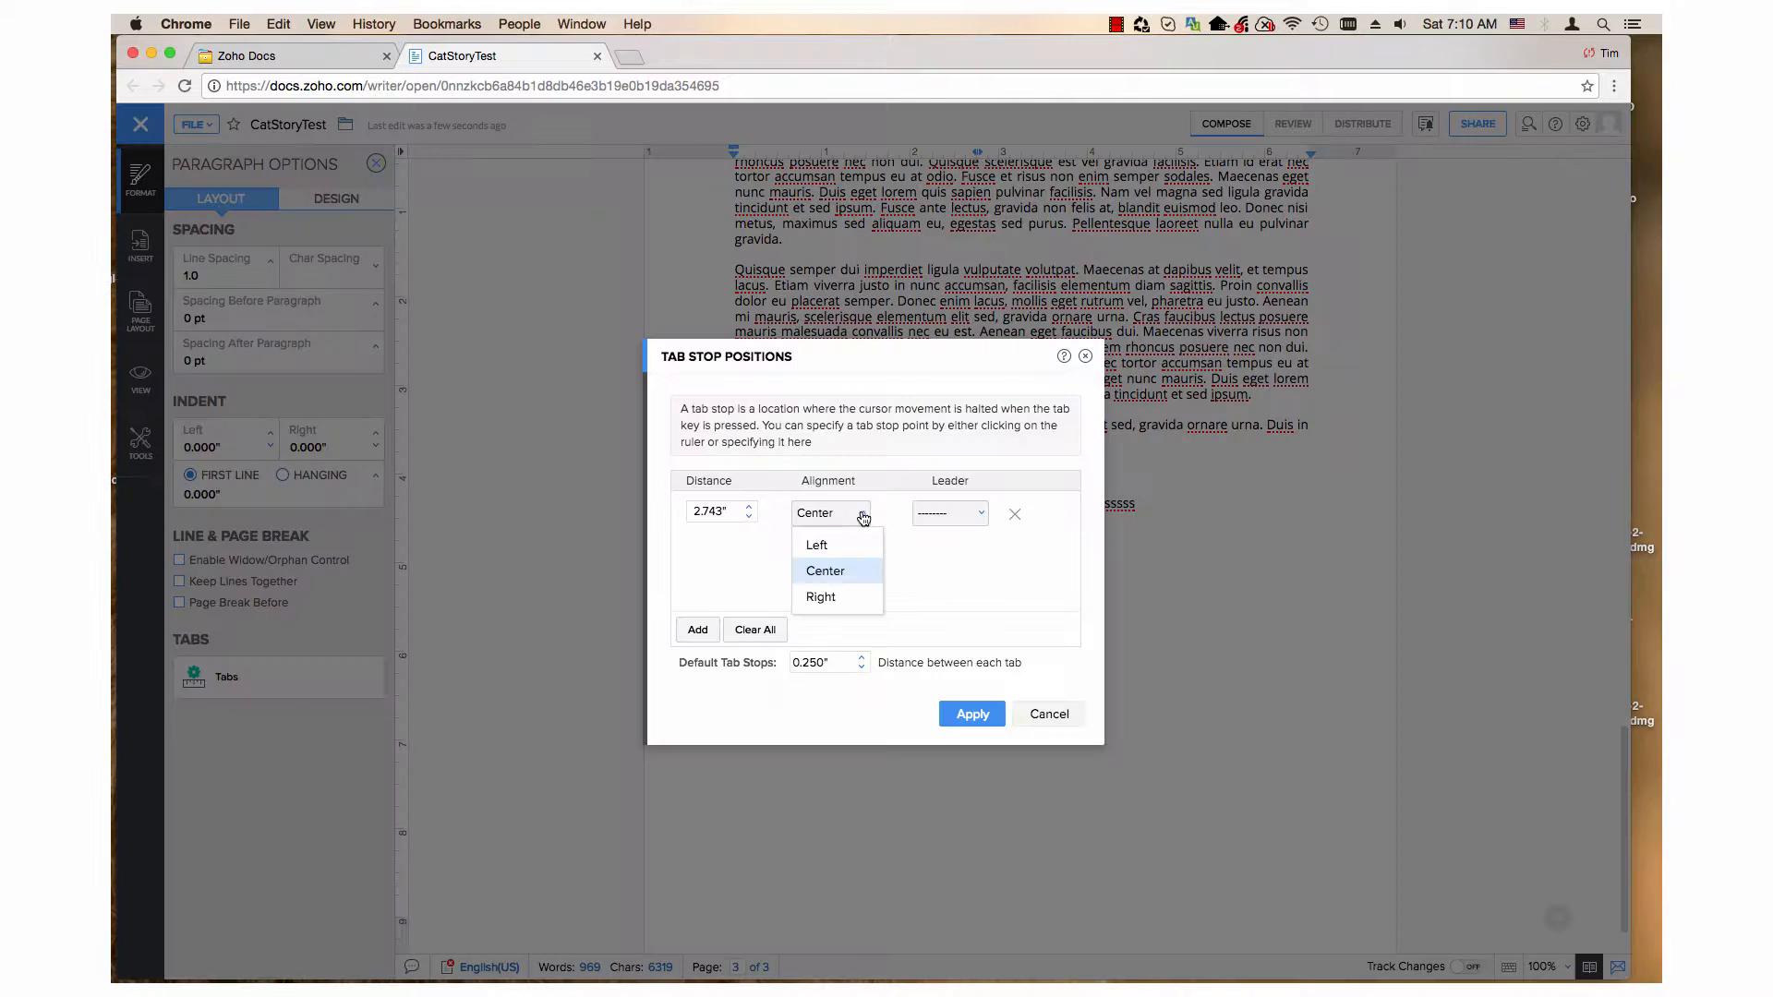
pyautogui.click(830, 598)
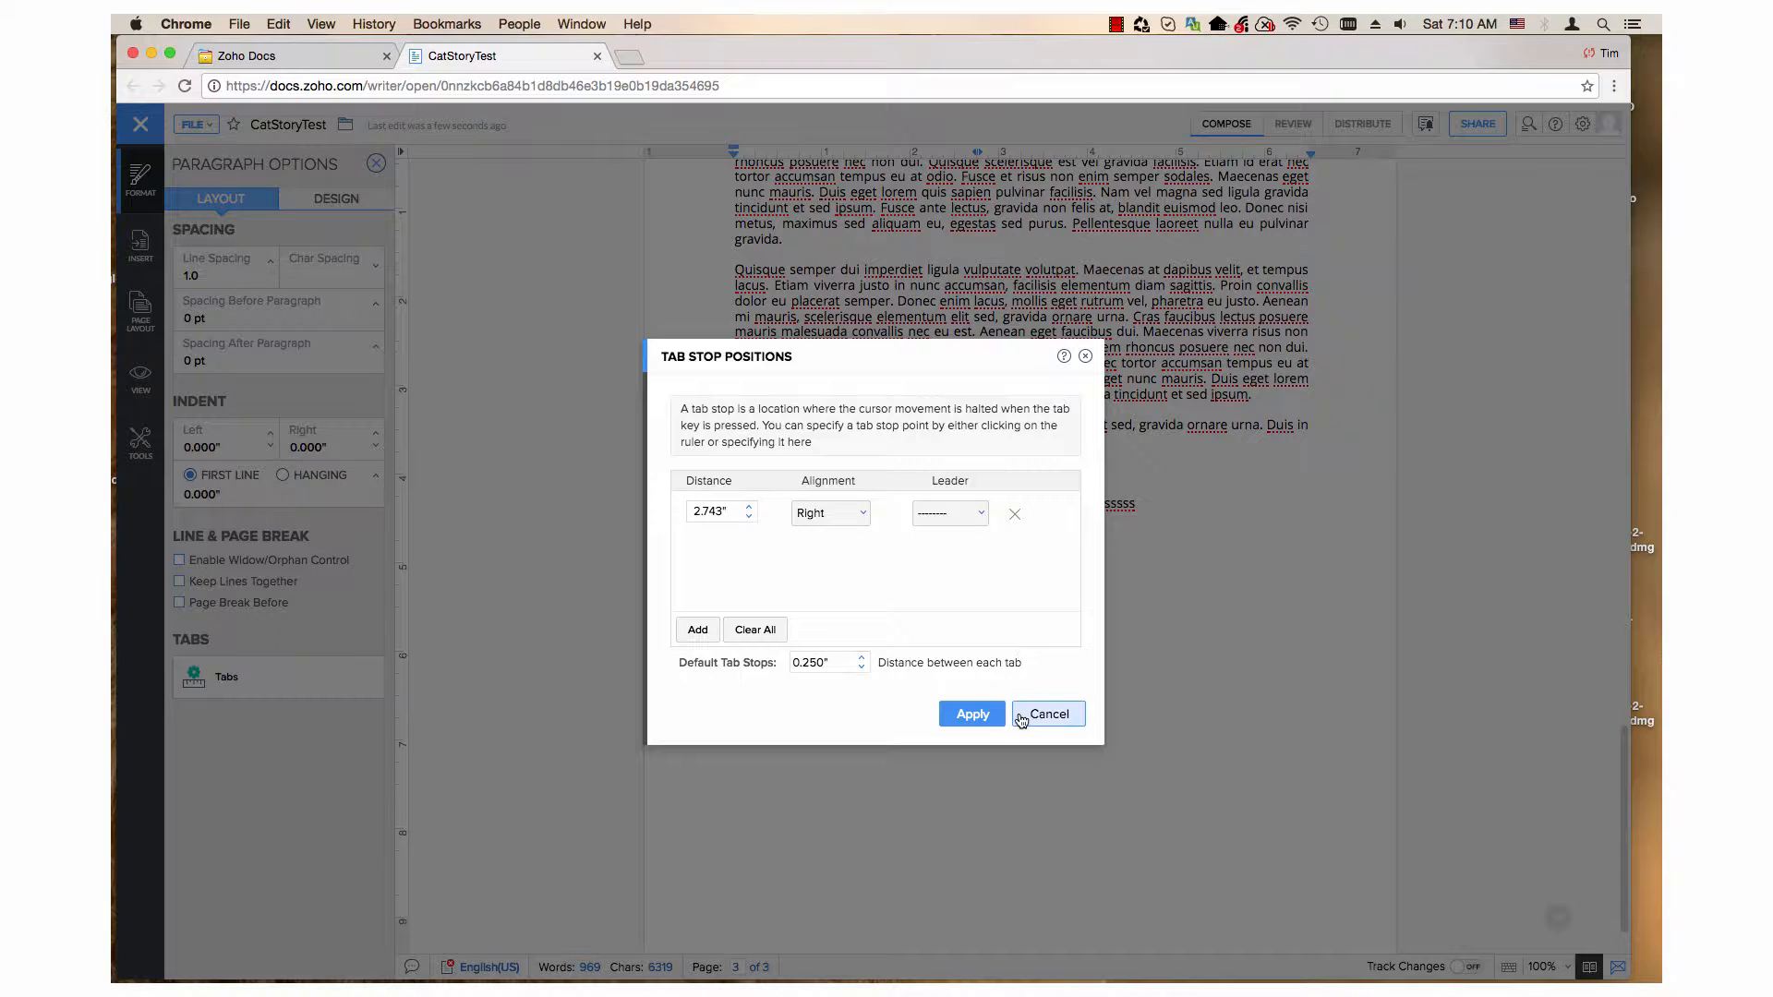
pyautogui.click(971, 715)
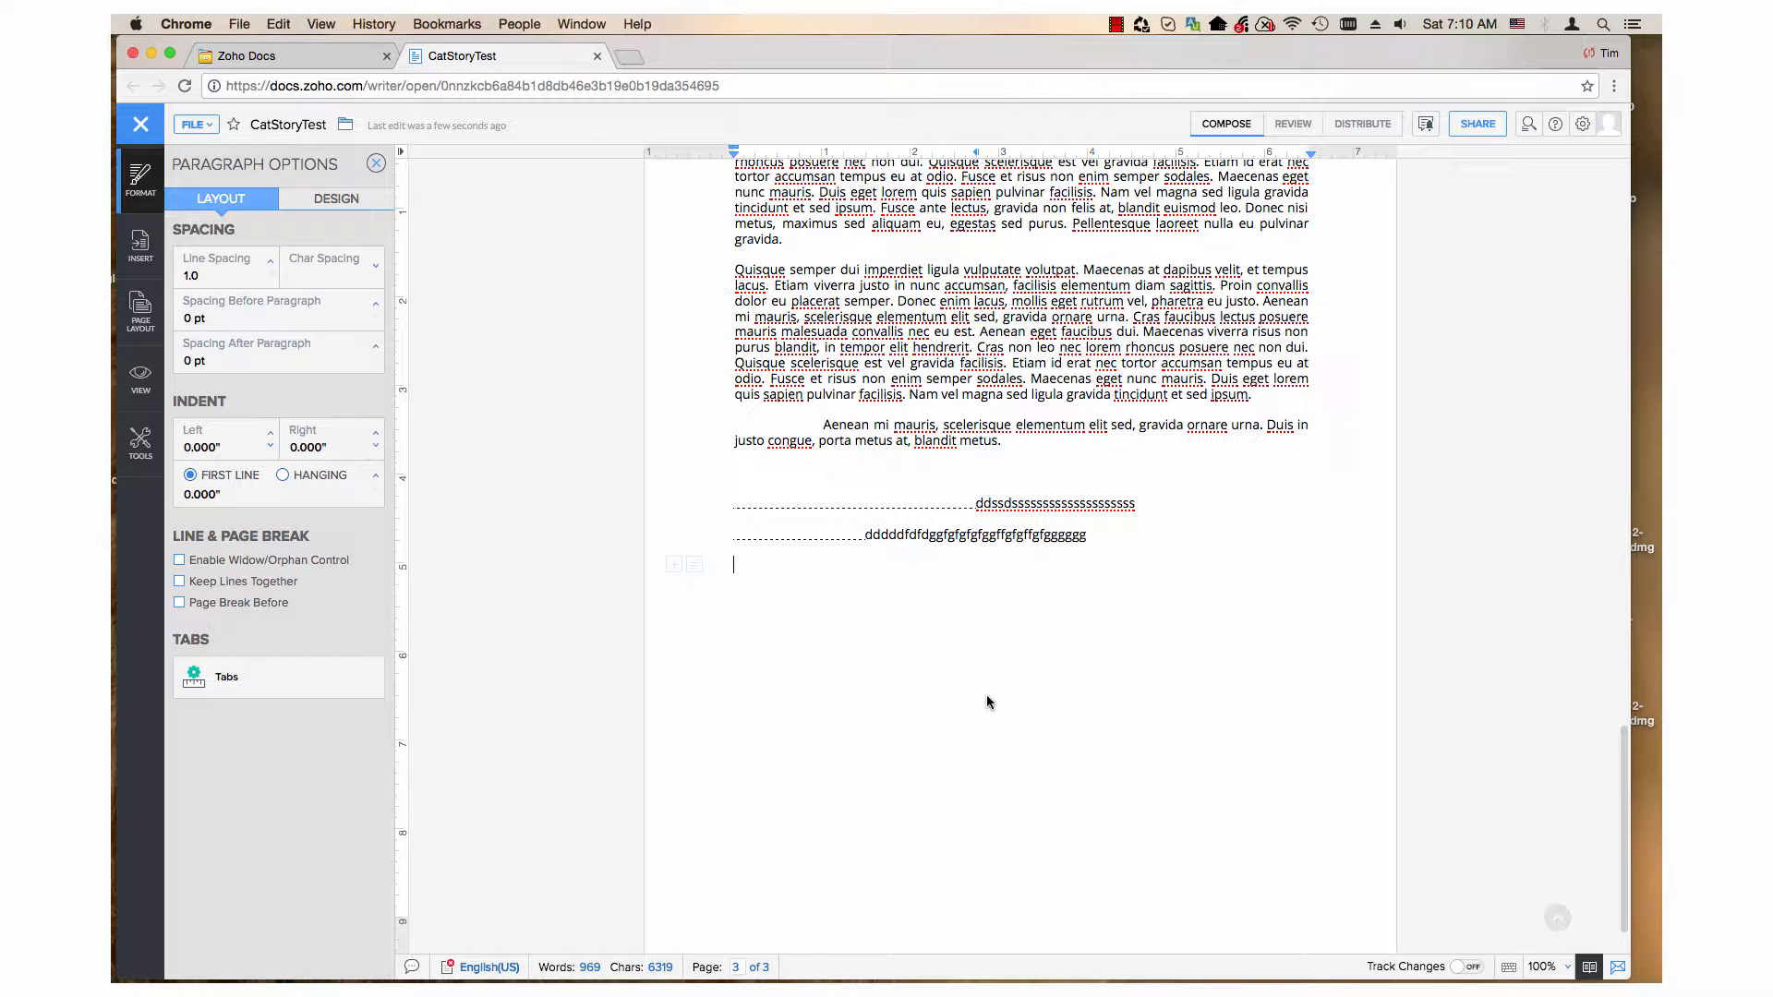
# Tab to the right-aligned stop on the third sample line and enter a long run of letters beginning "fdfdfdfdd".
pyautogui.press('Return')
pyautogui.press('Tab')
pyautogui.write('fdfdfdfddfdfdfdfdfdffffffdf')
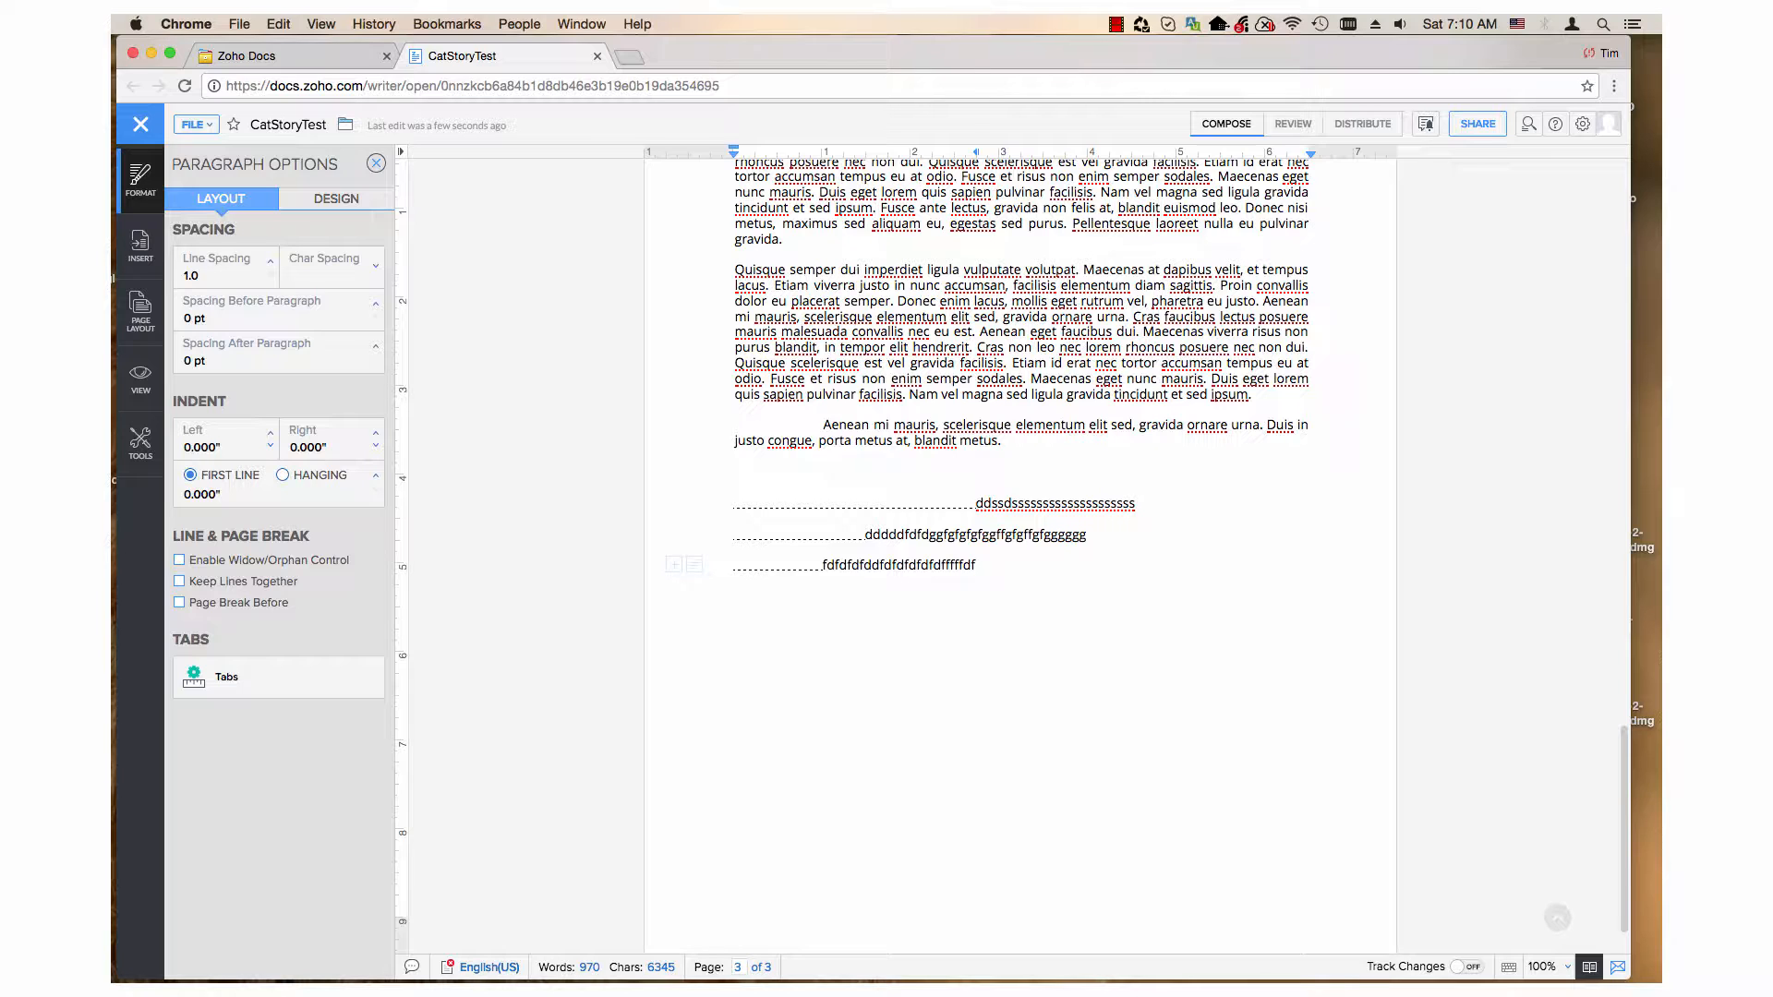
pyautogui.write('fdffdffffdf')
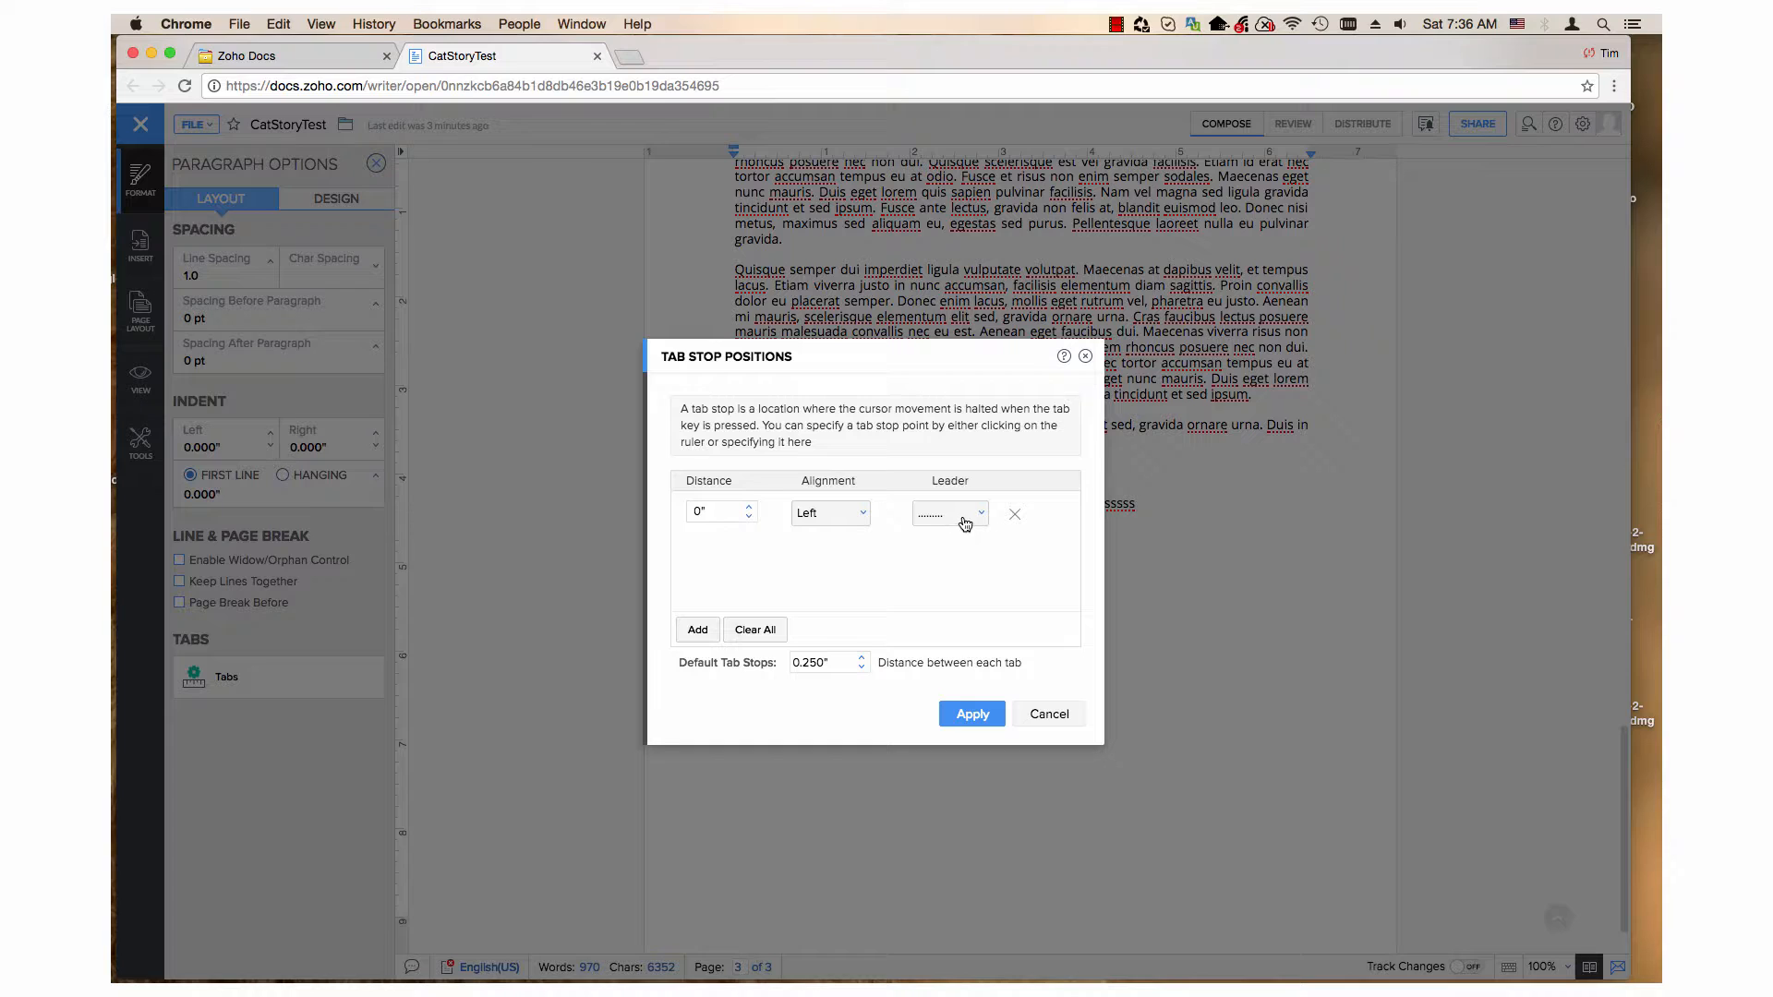
# Look through the leader line styles and delete the existing tab stop.
pyautogui.click(963, 524)
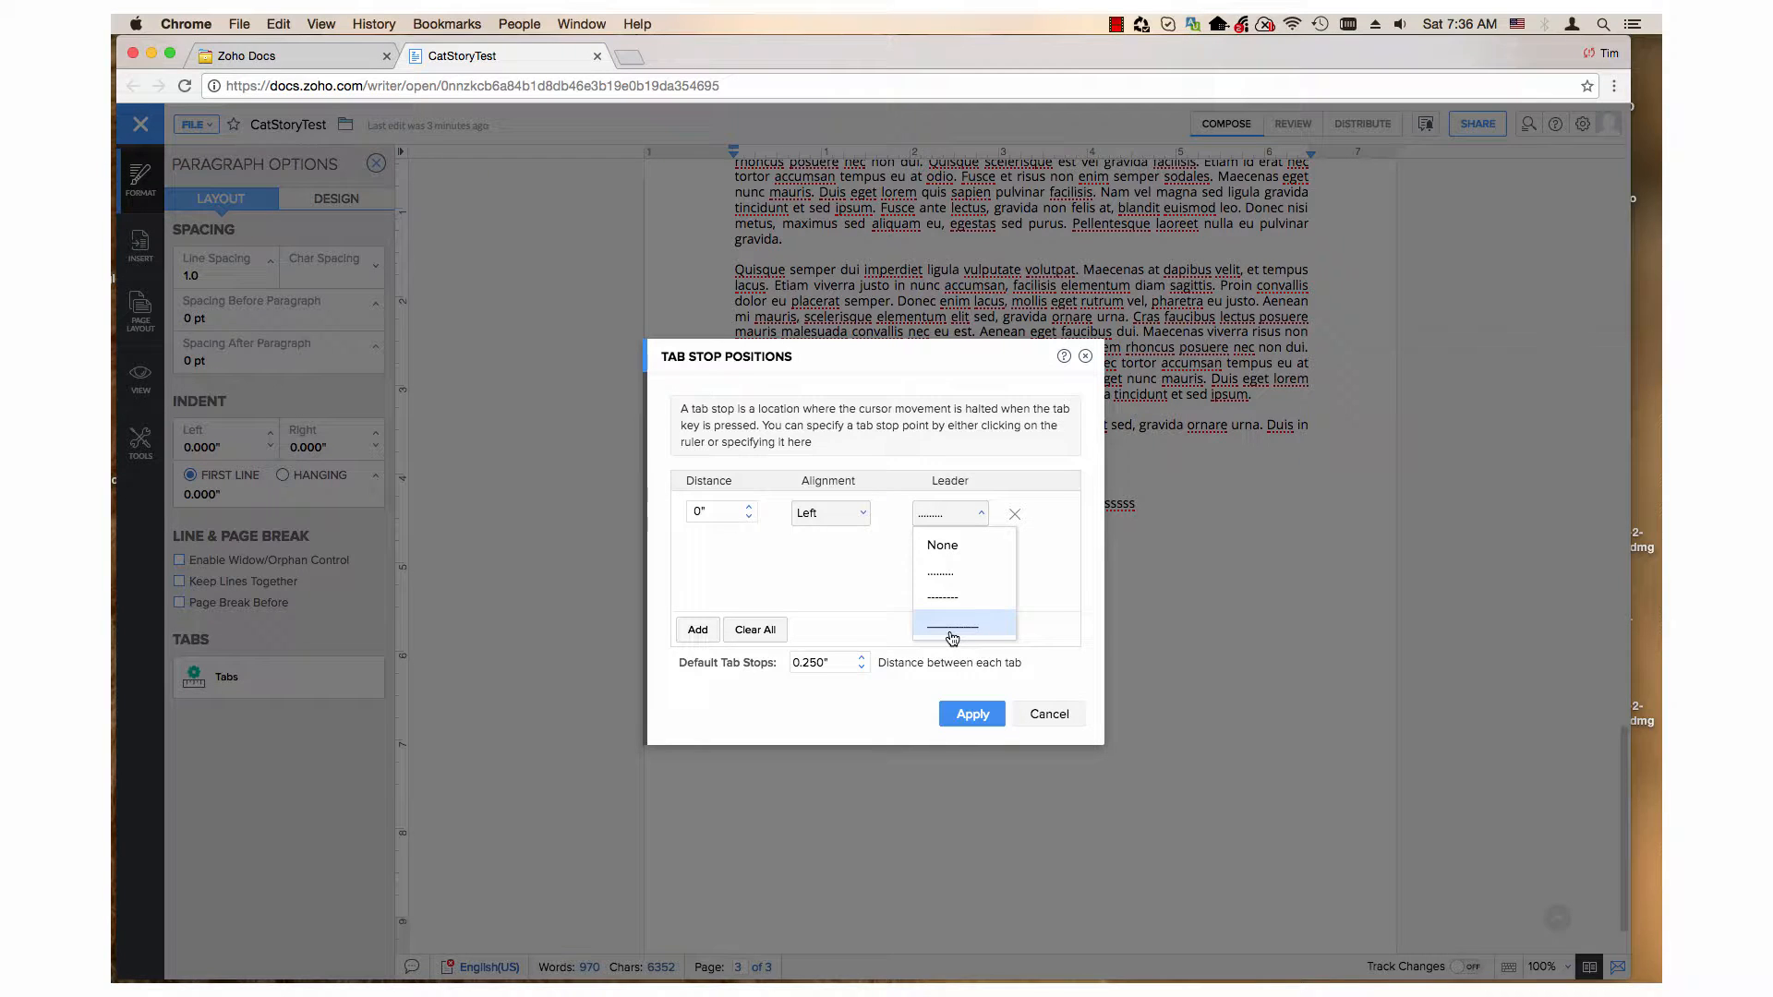
pyautogui.click(855, 580)
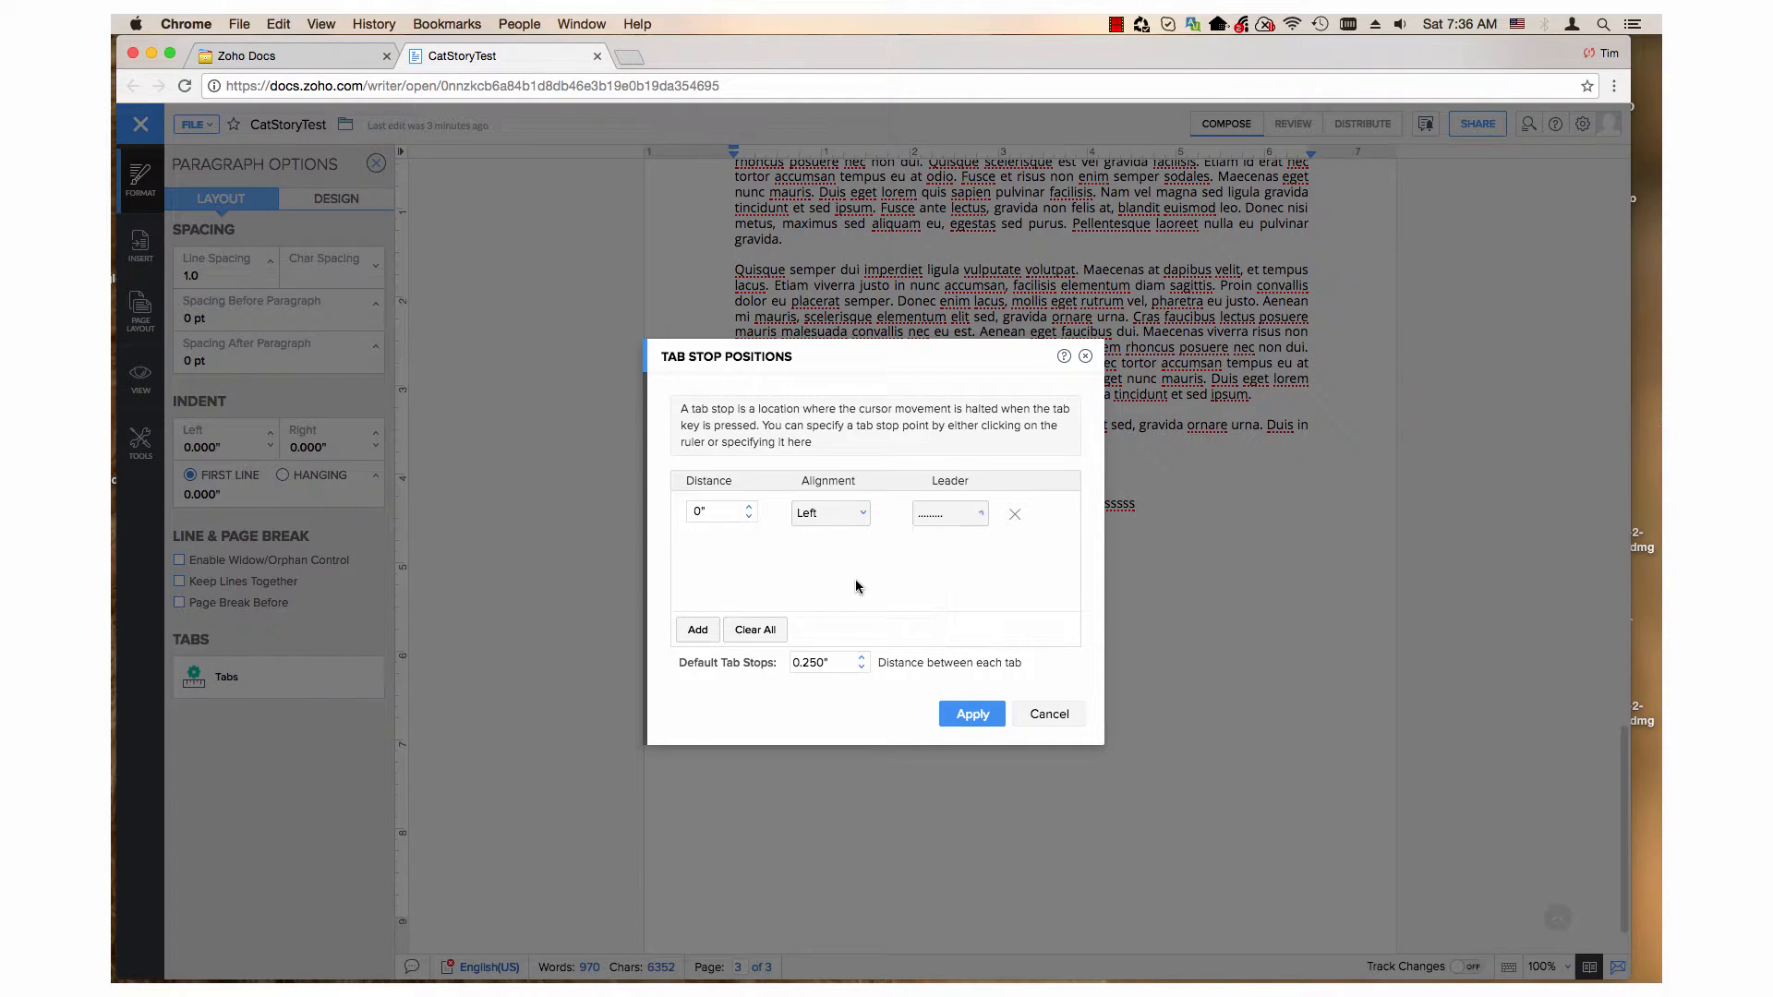
pyautogui.click(1015, 517)
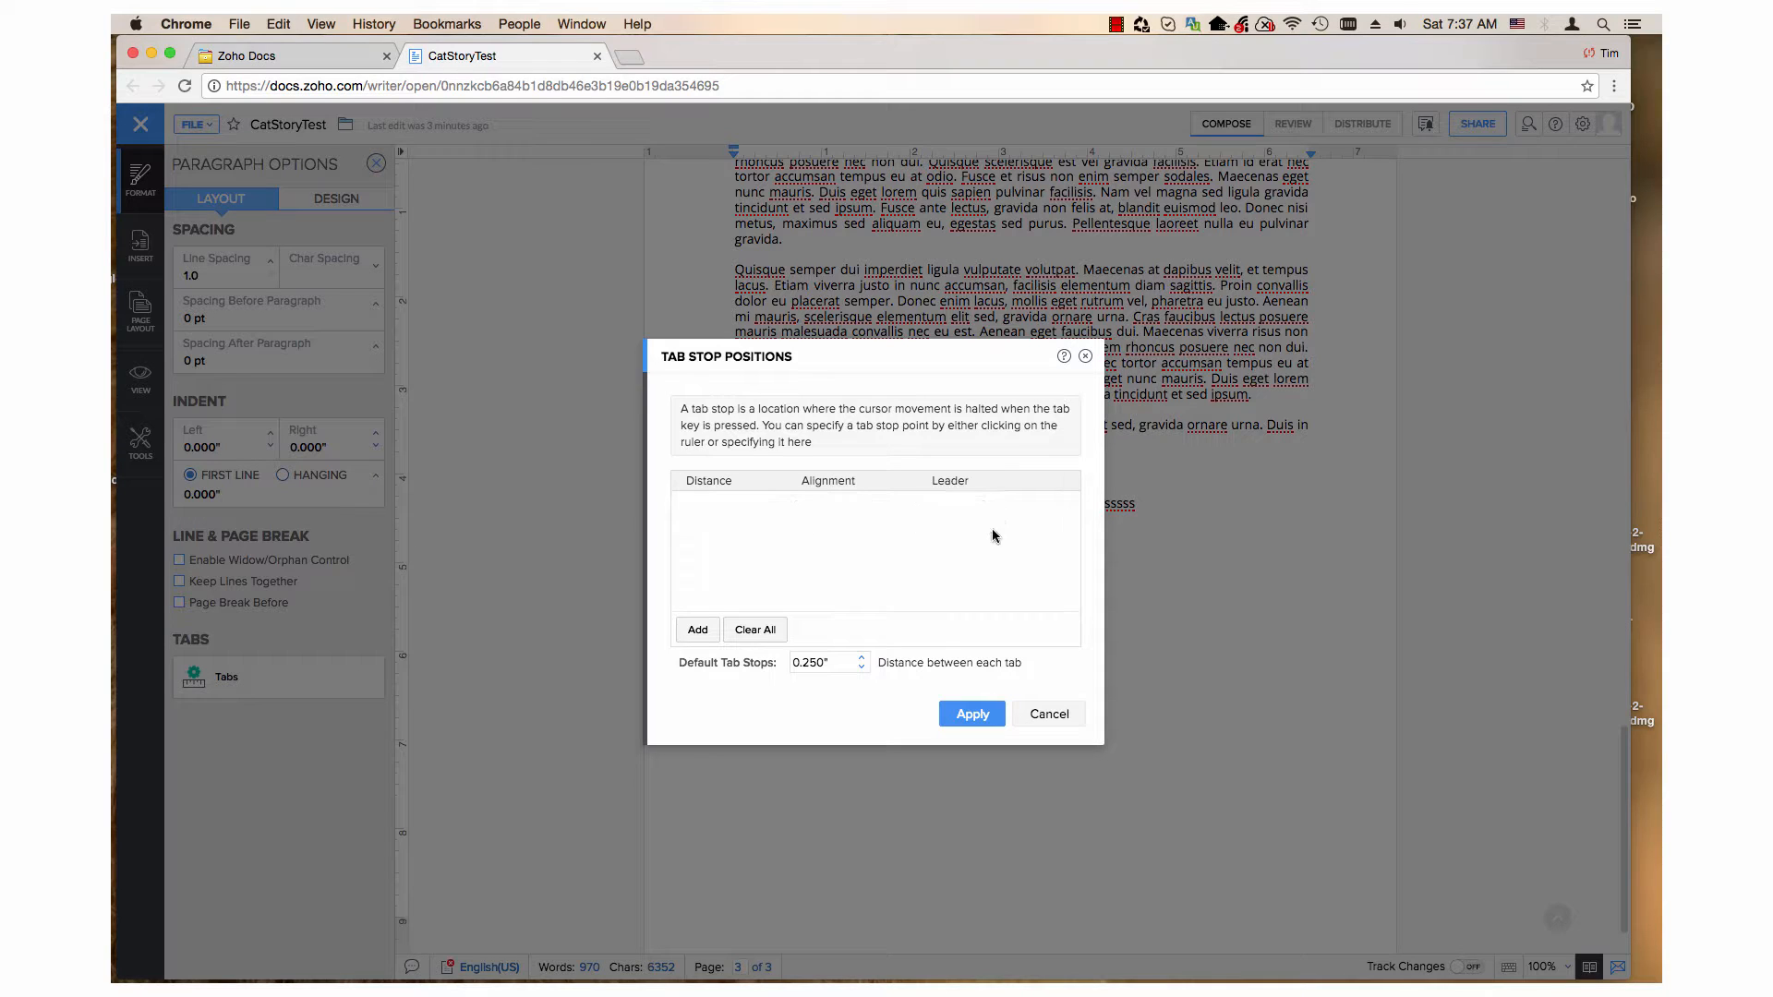
# Add several blank tab stops and clear the entire tab stop list.
pyautogui.click(700, 635)
pyautogui.click(699, 632)
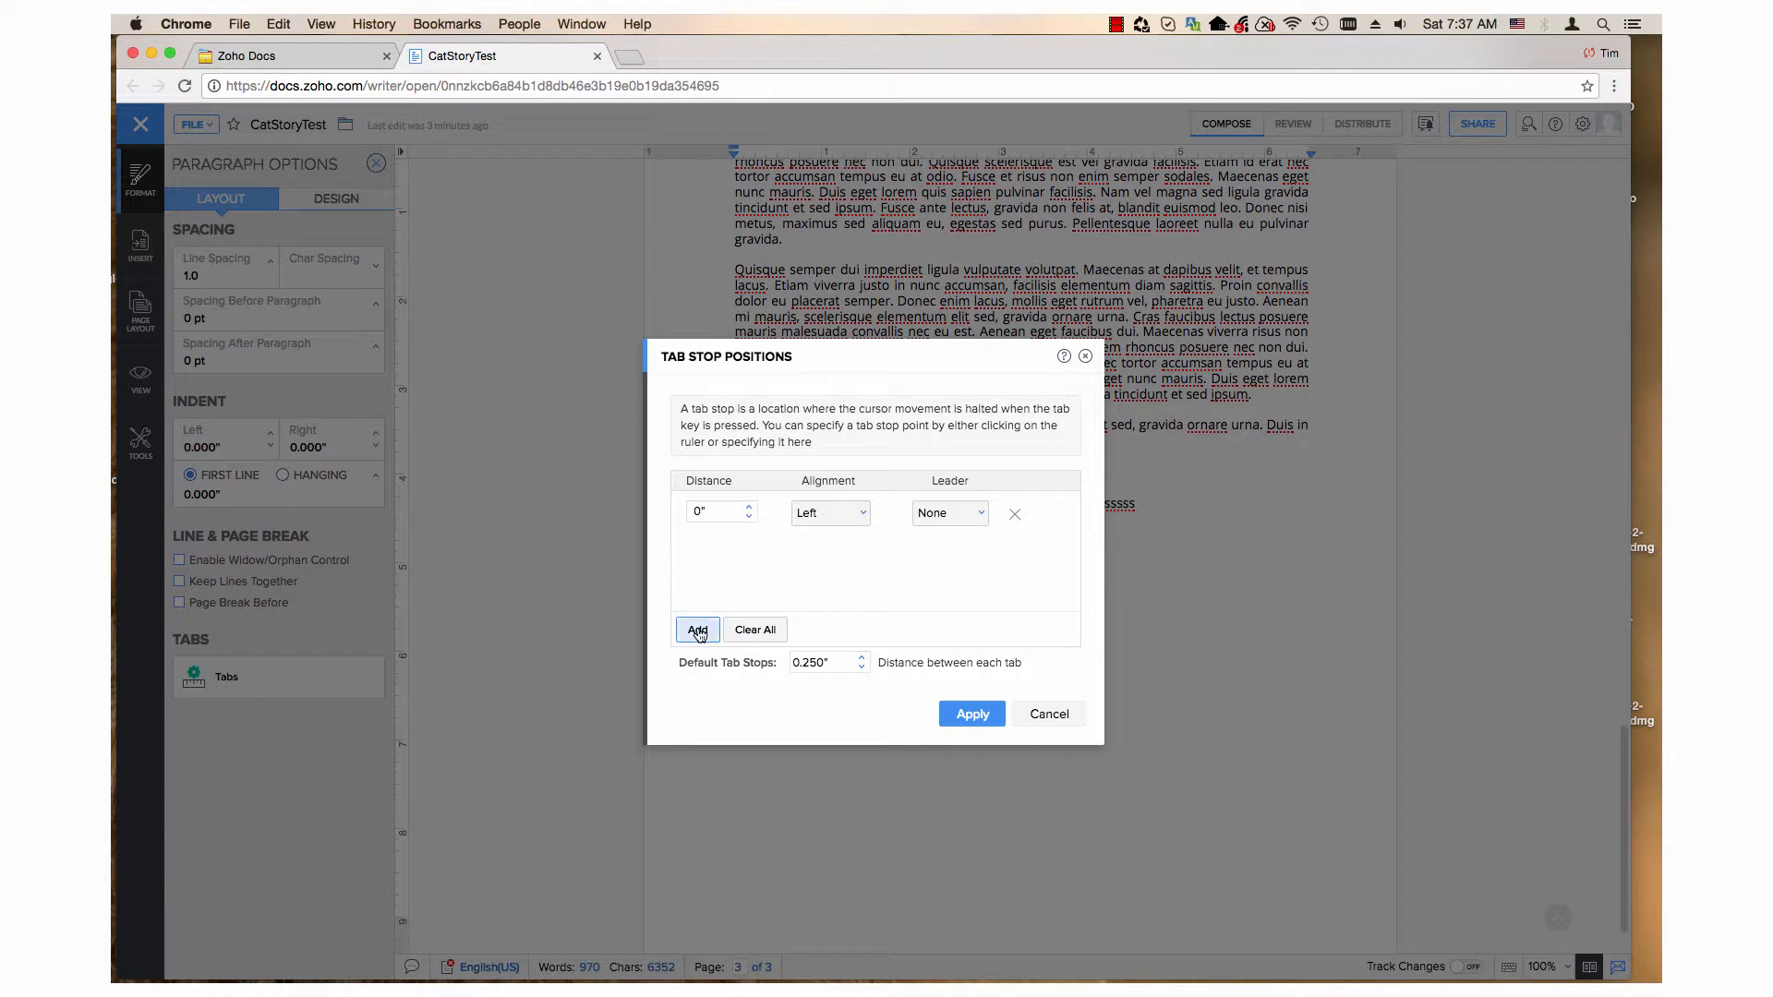
pyautogui.click(699, 632)
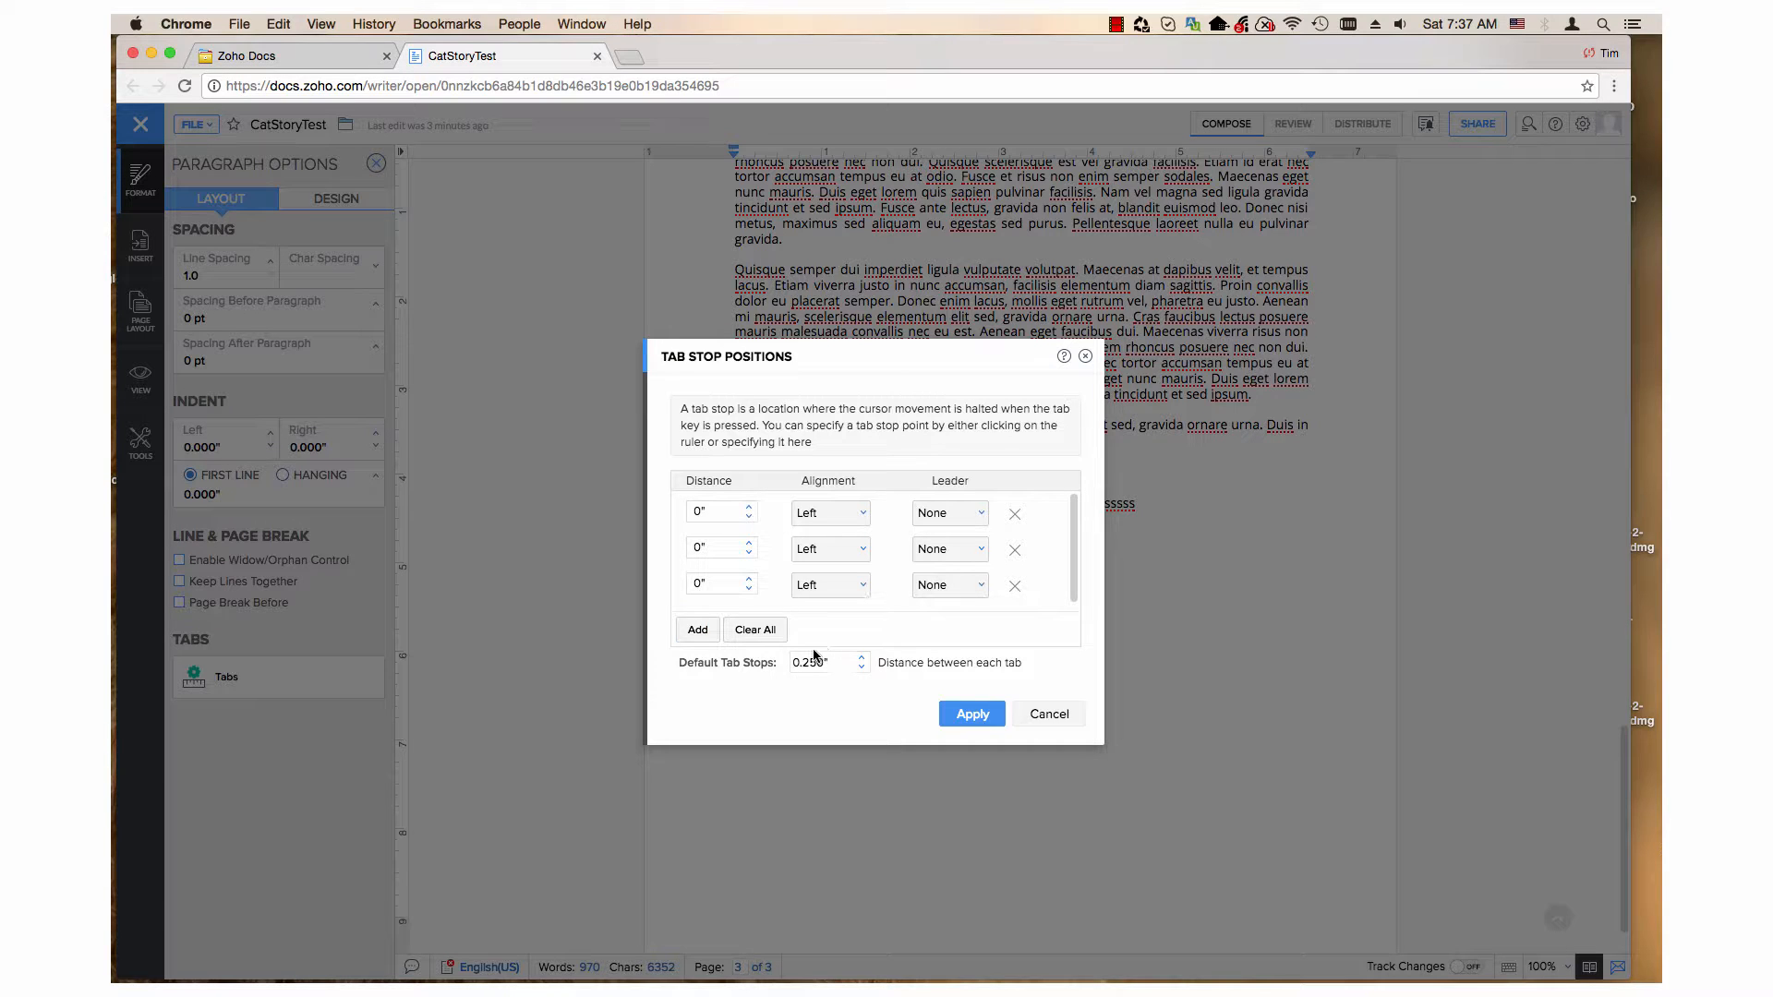
pyautogui.click(755, 633)
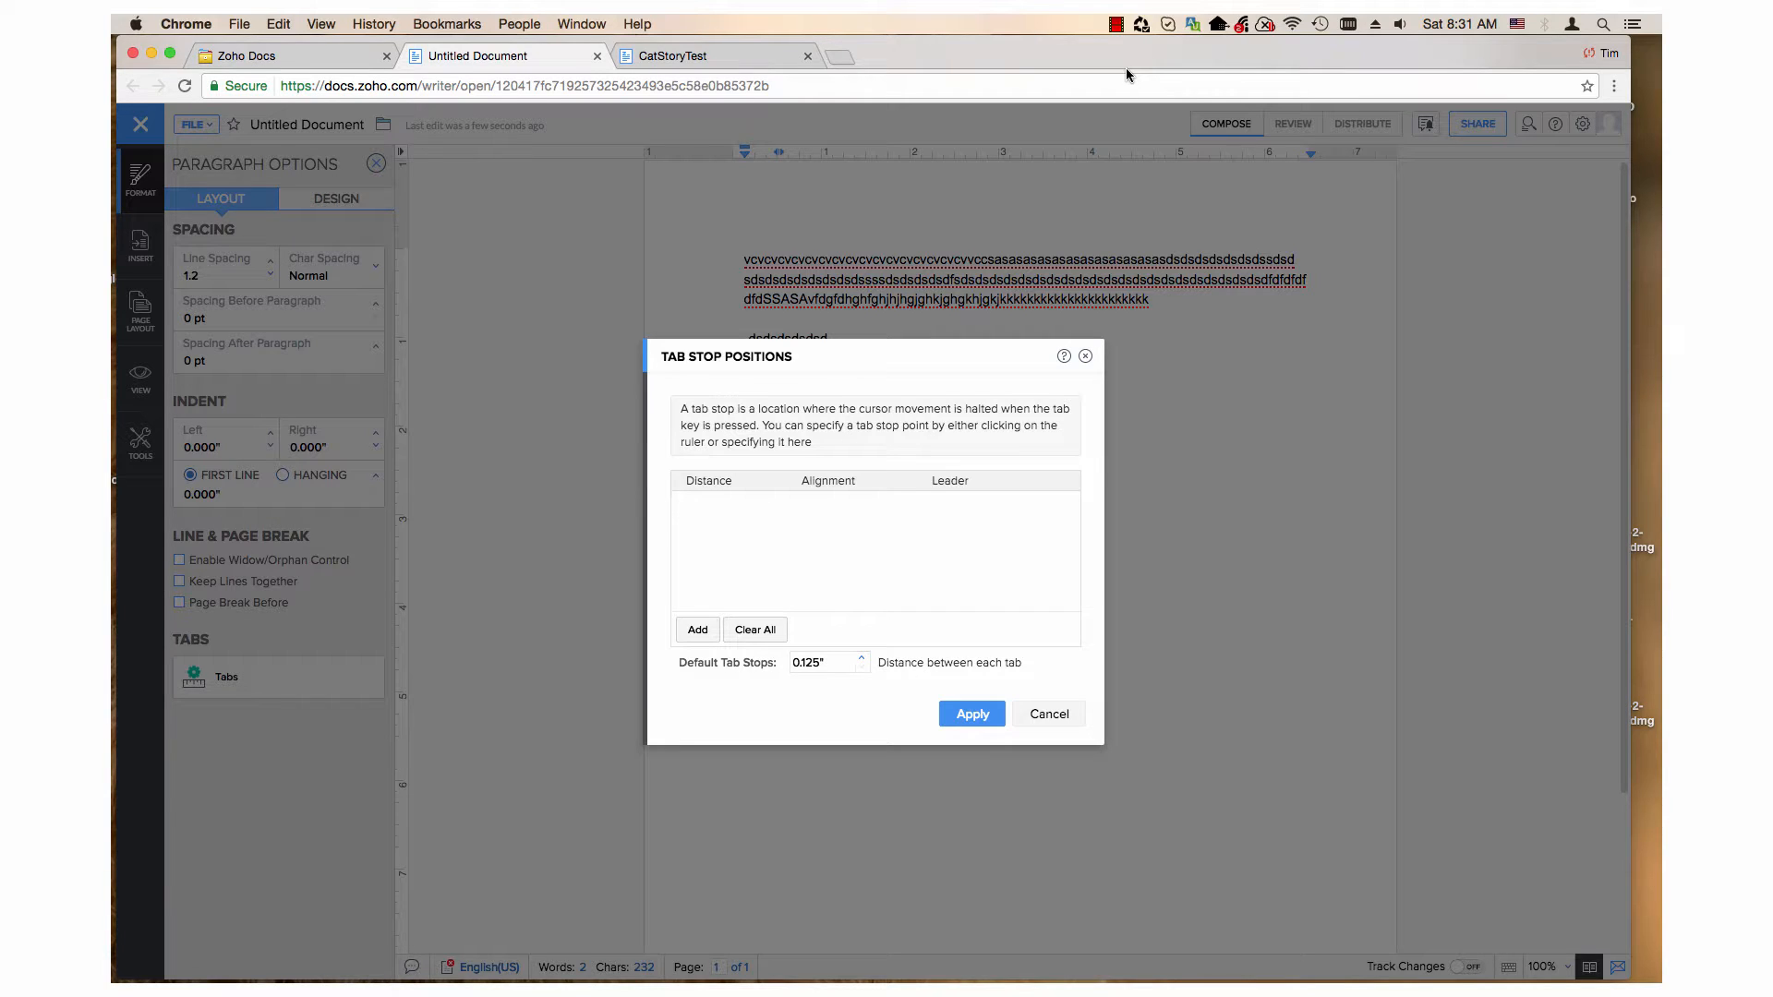
# Increase the default tab stop distance to 1.000" in the untitled document and apply it.
pyautogui.click(860, 660)
pyautogui.click(863, 660)
pyautogui.click(864, 659)
pyautogui.click(863, 659)
pyautogui.click(864, 660)
pyautogui.click(864, 659)
pyautogui.click(864, 660)
pyautogui.click(957, 723)
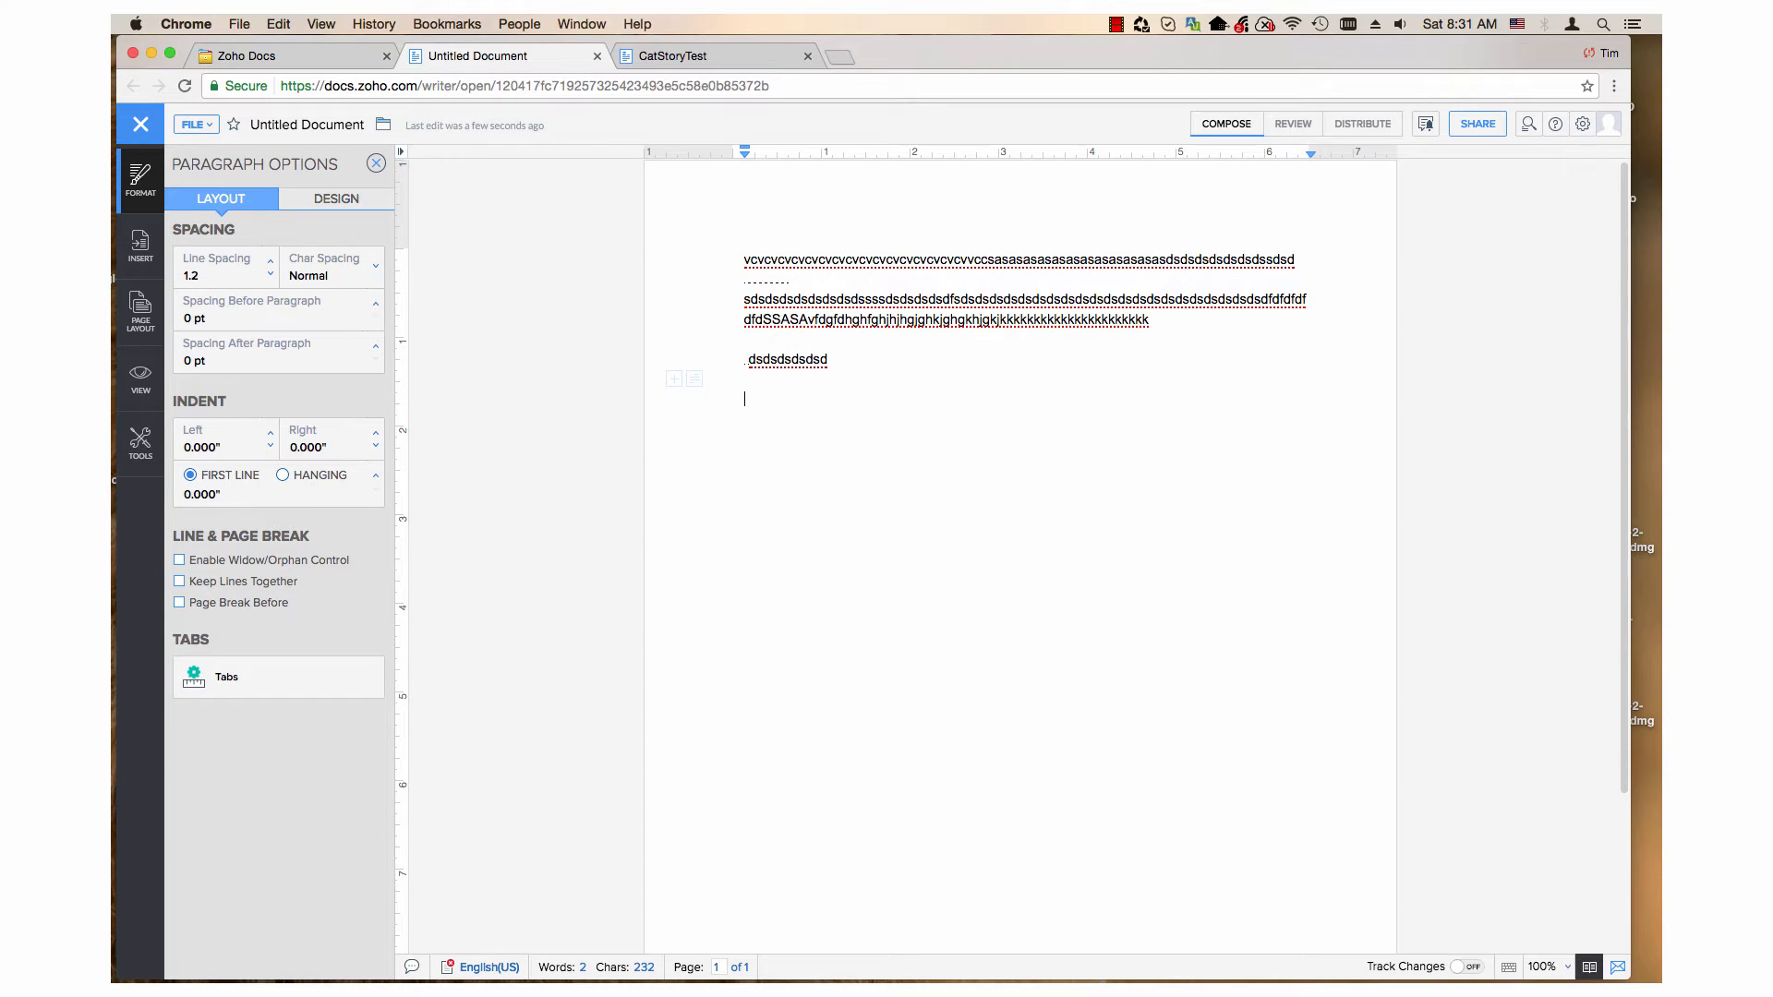
# Enter "ddsfdffhghgjh" on the empty last line and indent it by two default tab stops.
pyautogui.write('ddsfdffhghgjh')
pyautogui.press('Tab')
pyautogui.press('Tab')
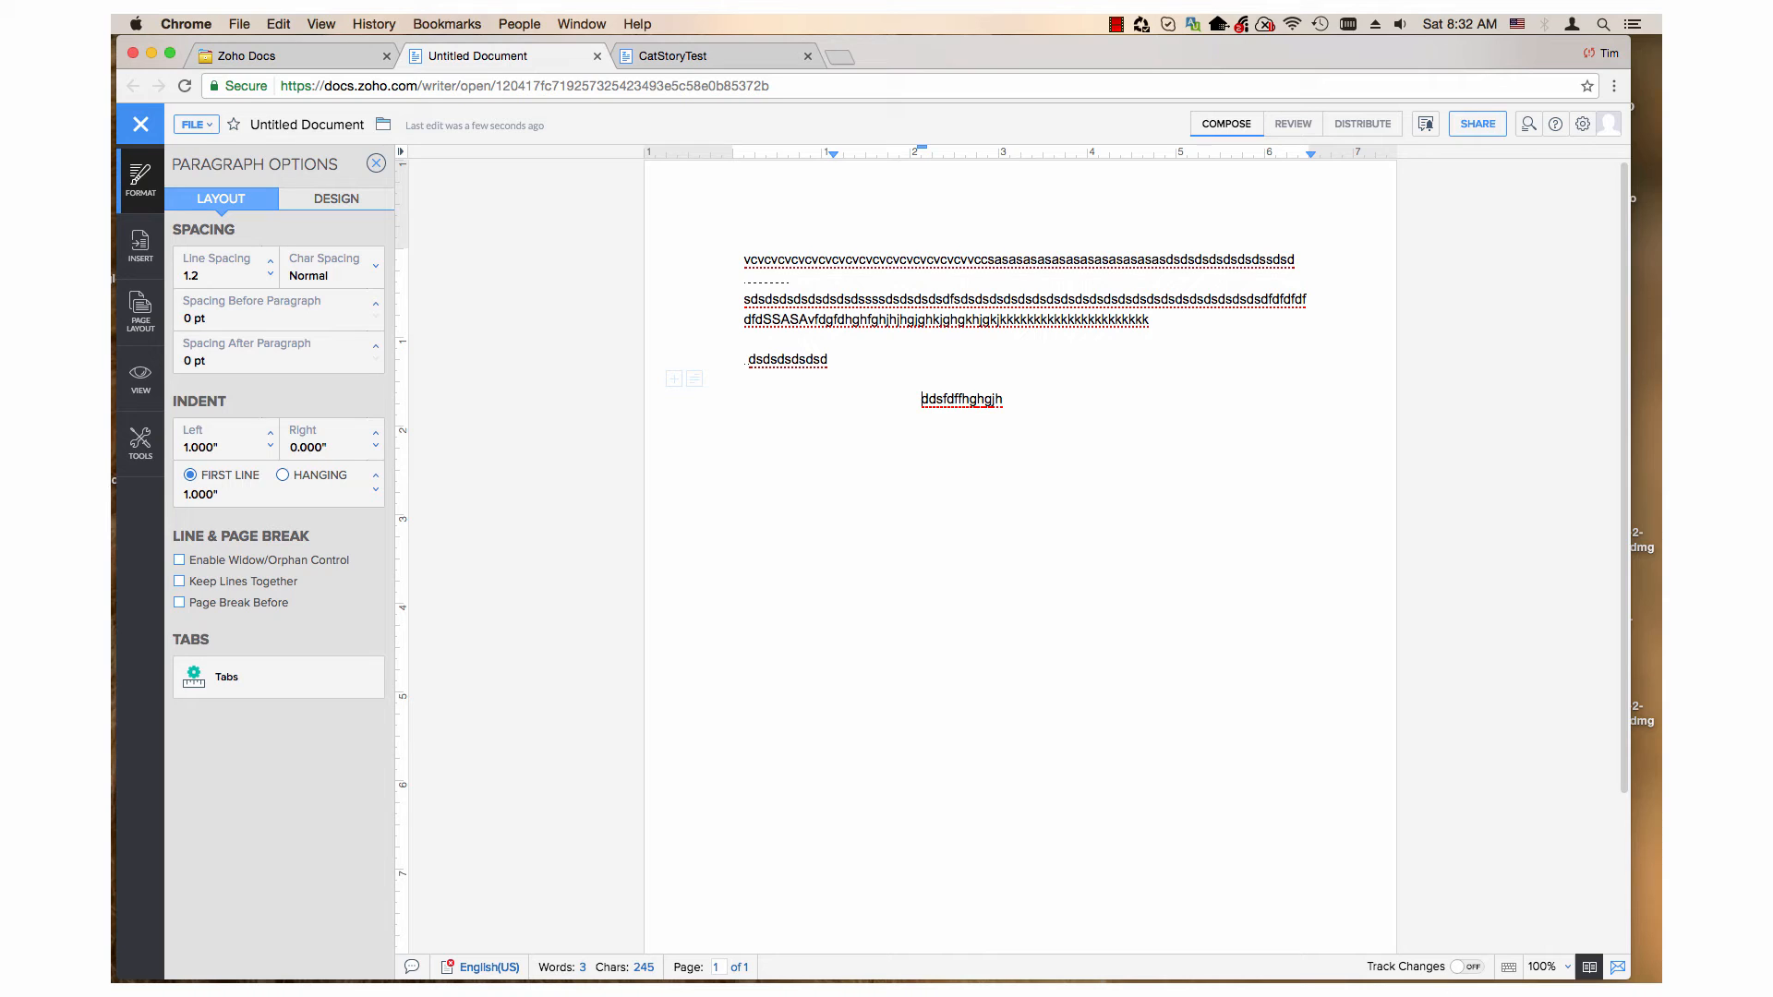
# Remove the tab indents from the "ddsfdffhghgjh" line and indent it by two tab stops again.
pyautogui.press('BackSpace')
pyautogui.press('BackSpace')
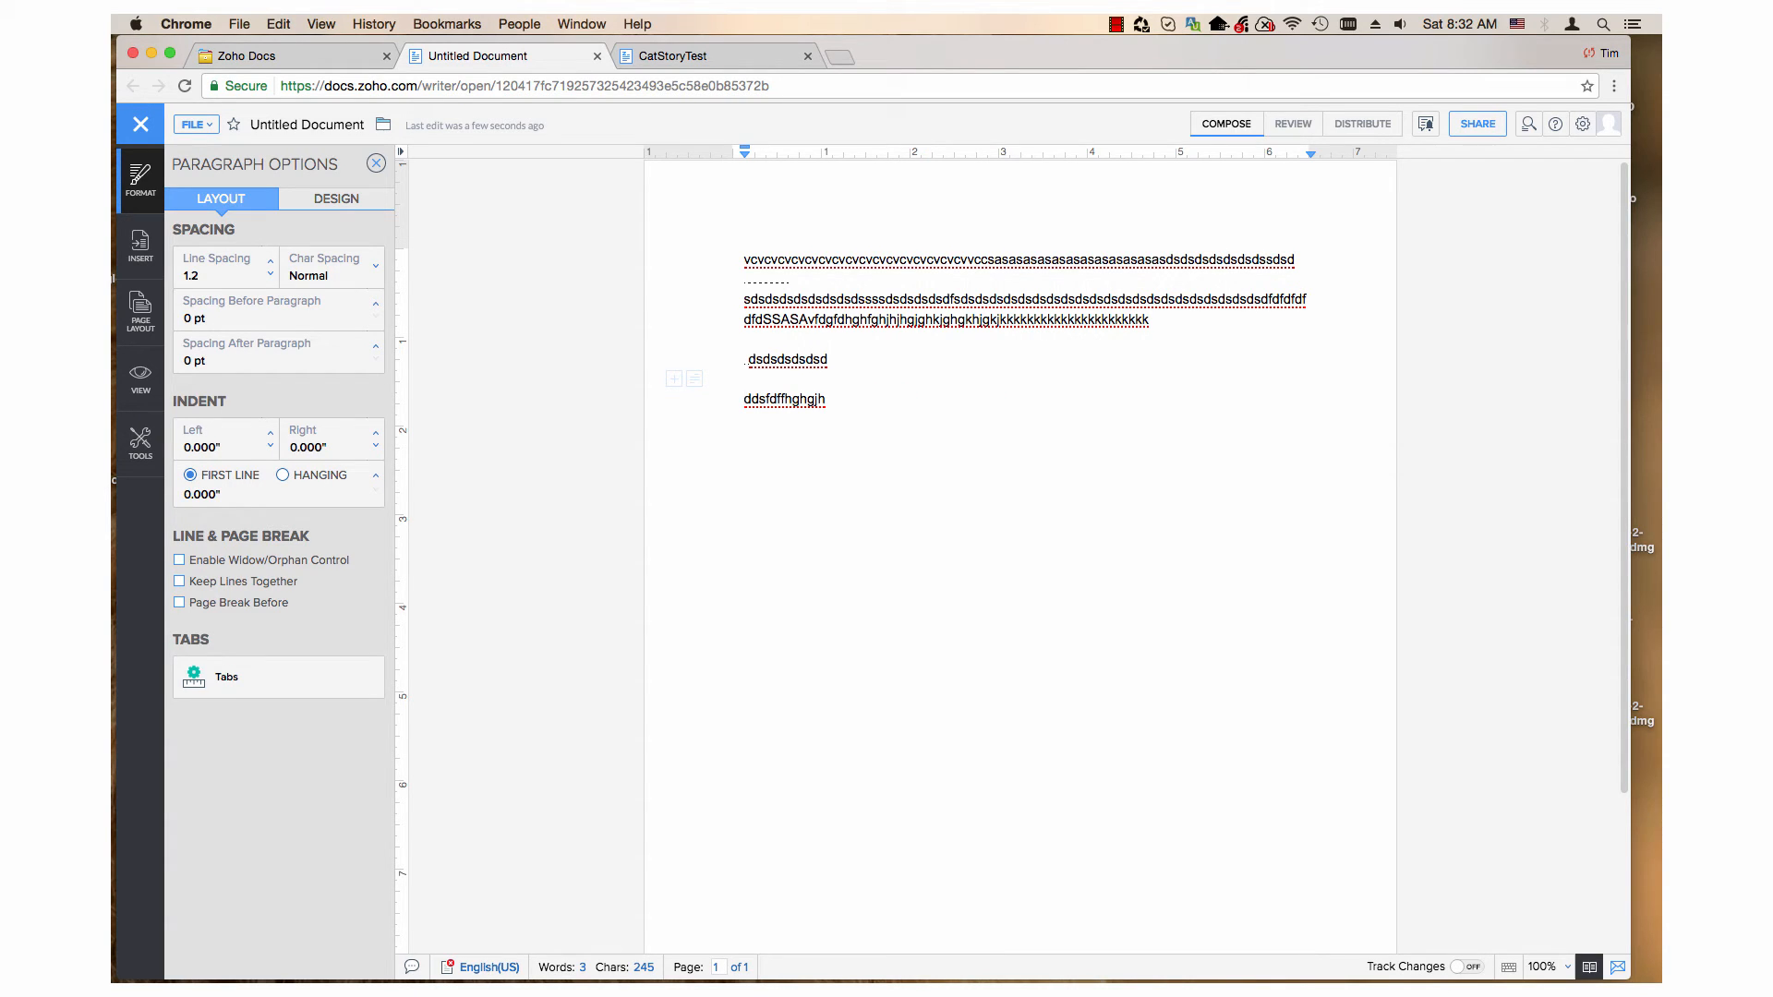
pyautogui.press('BackSpace')
pyautogui.press('Return')
pyautogui.press('Tab')
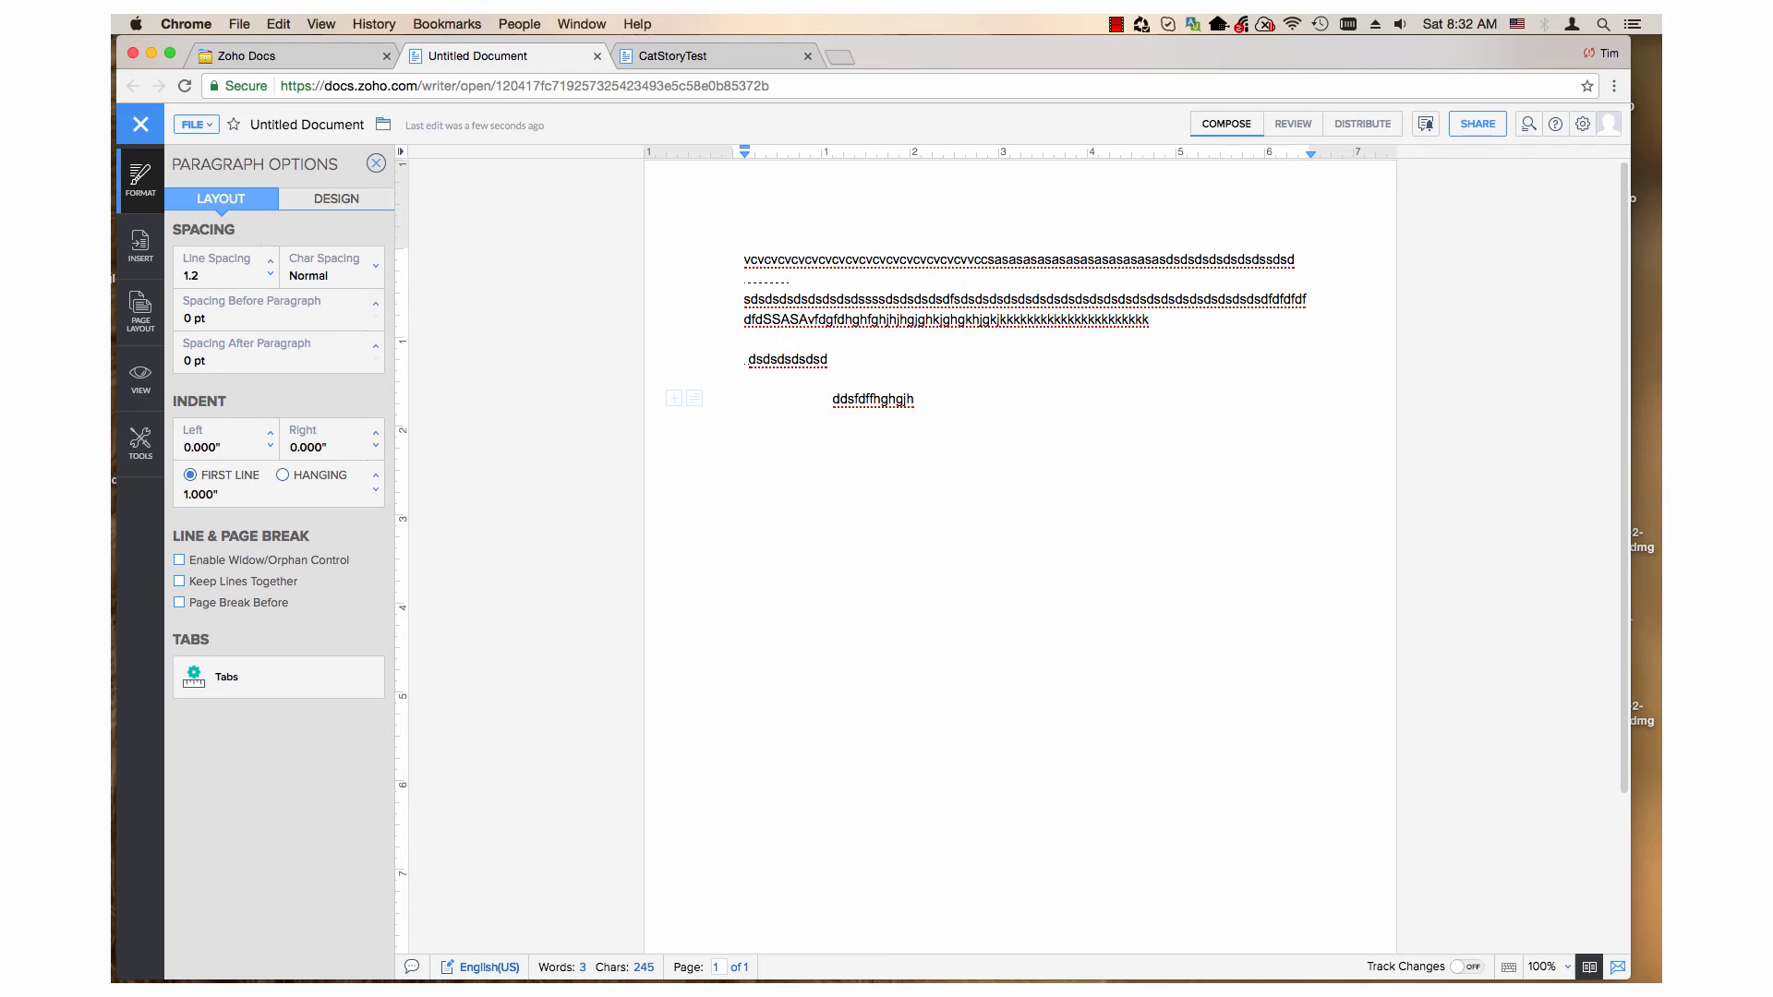
pyautogui.press('Tab')
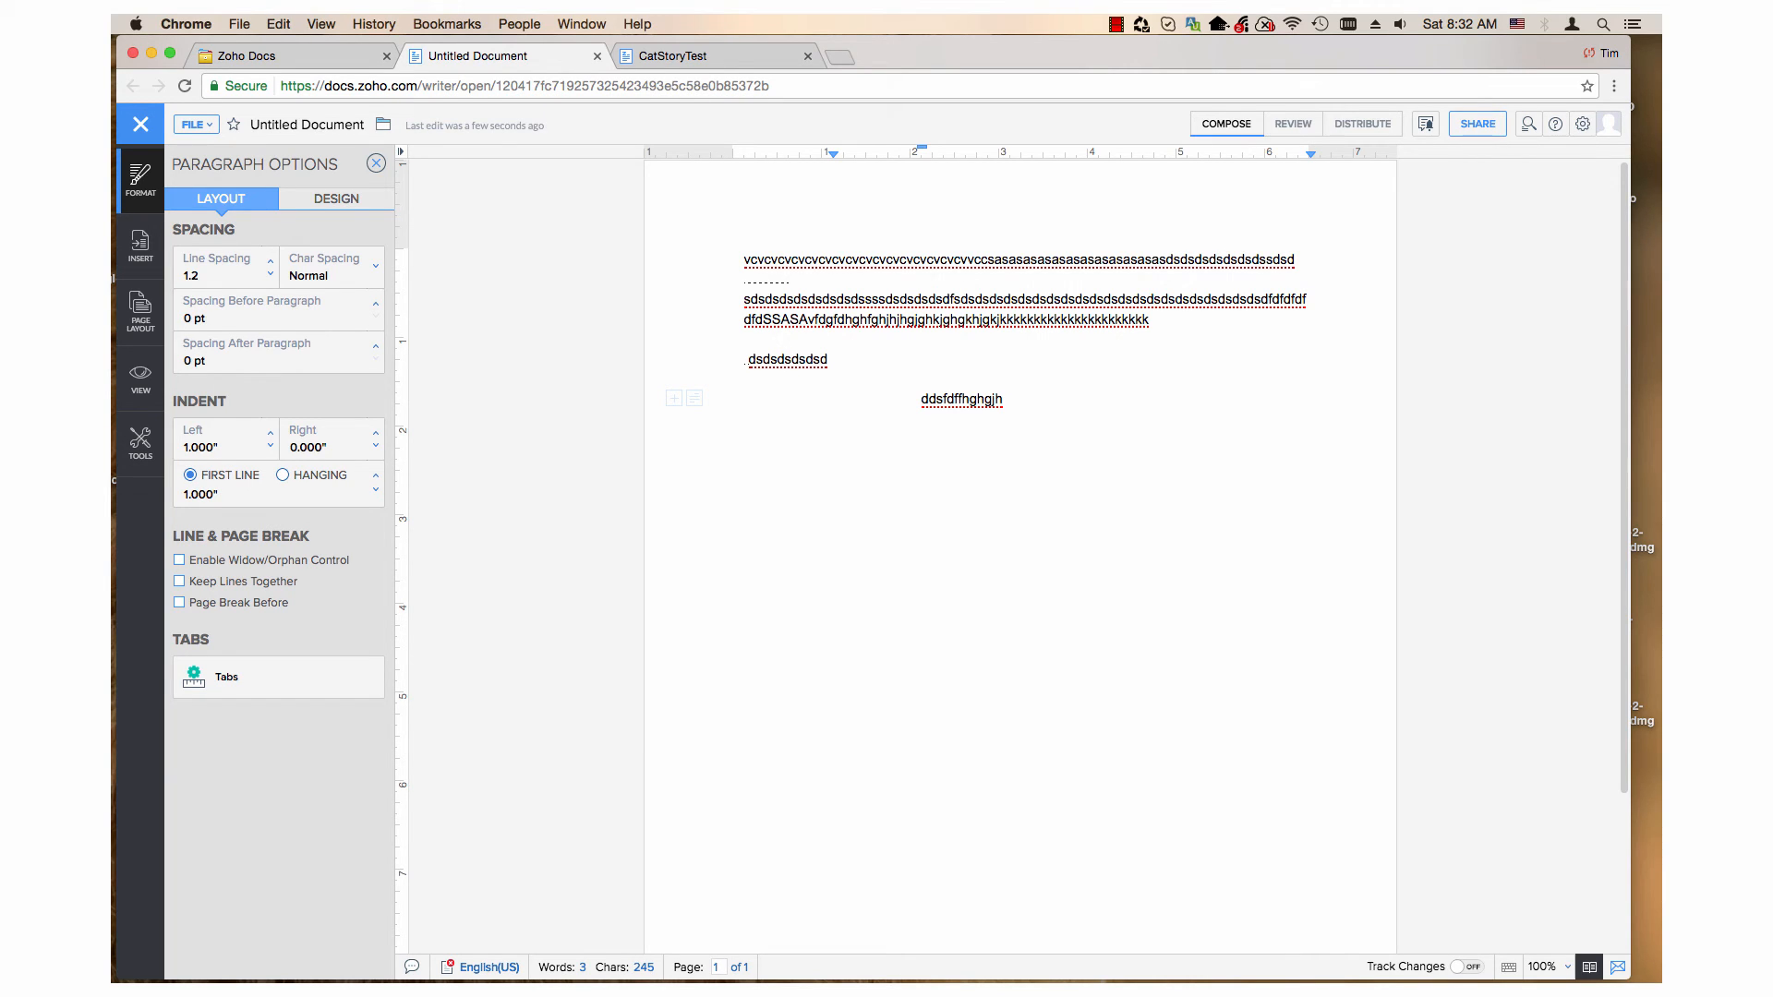